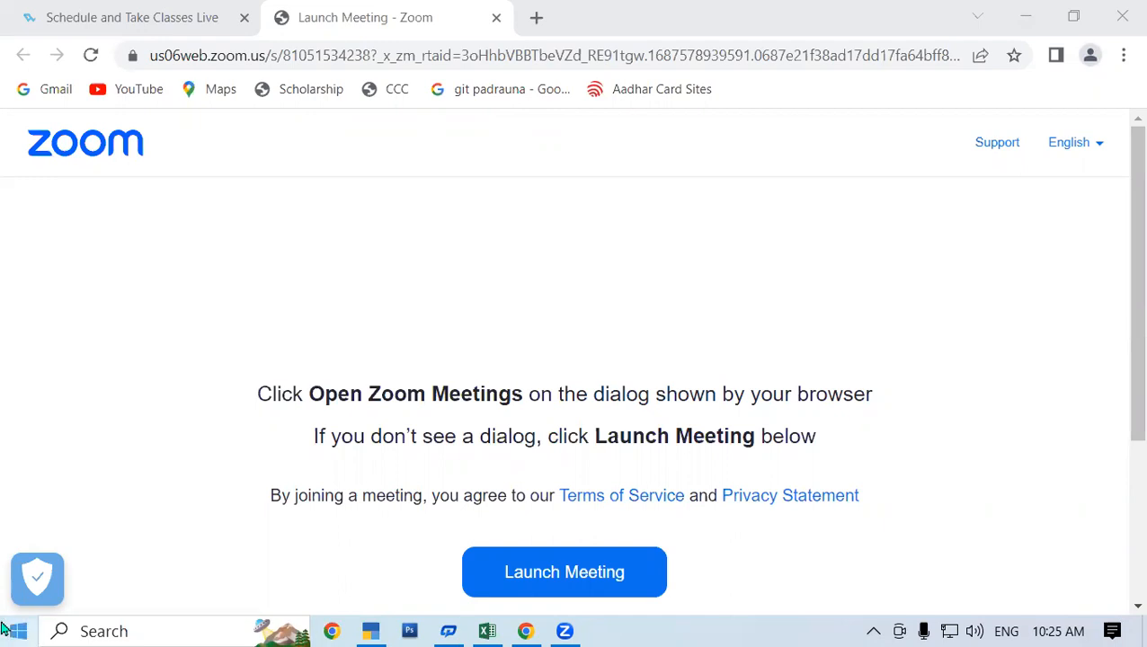
Switch to the TEXT FUNCTION BY SK workbook in Excel and clear the row 12 entries in B12:K12.
{"action": "left_click", "coordinate": [487, 631]}
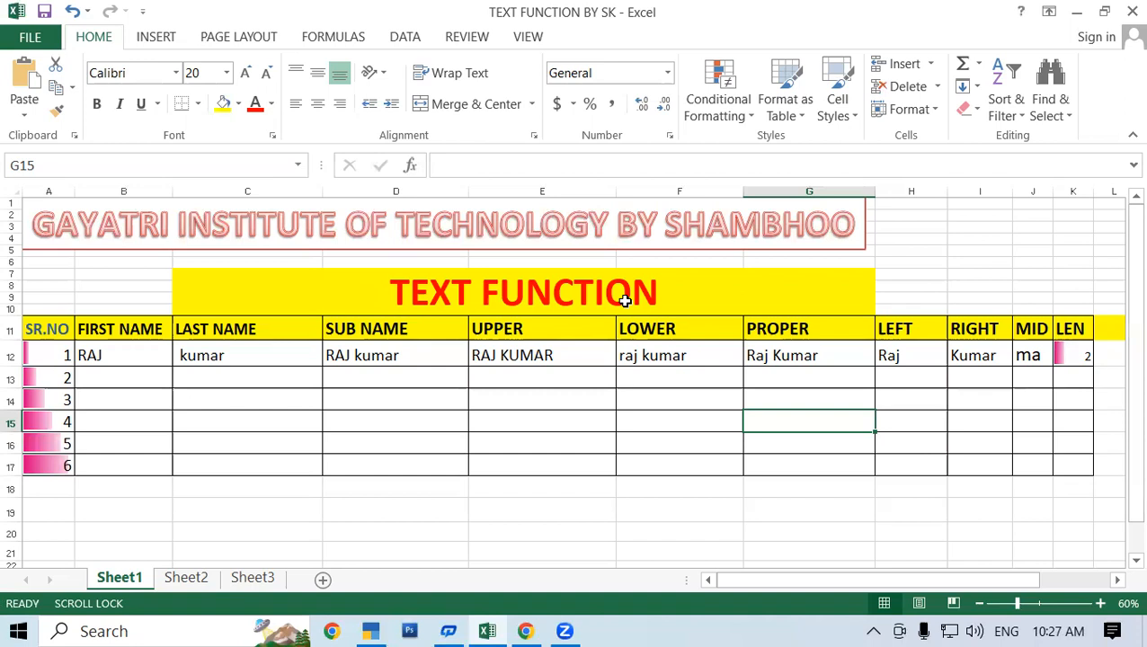
{"action": "left_click_drag", "start_coordinate": [146, 359], "coordinate": [902, 364]}
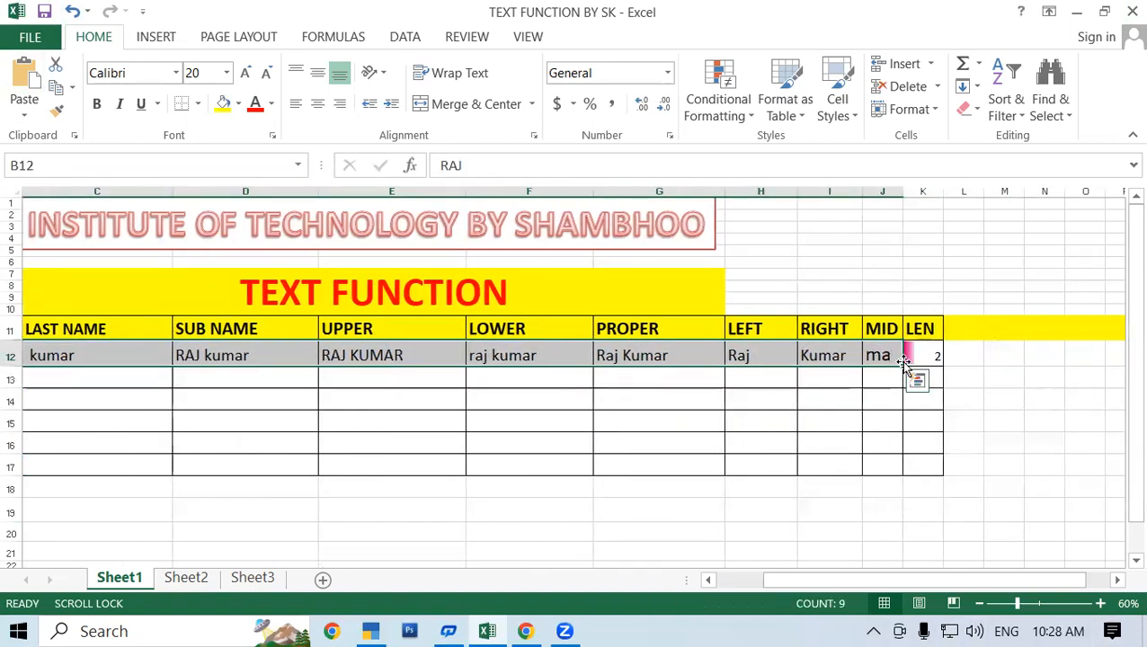
{"action": "left_click", "coordinate": [935, 357]}
{"action": "left_click_drag", "start_coordinate": [919, 580], "coordinate": [863, 583]}
{"action": "left_click_drag", "start_coordinate": [161, 360], "coordinate": [1057, 355]}
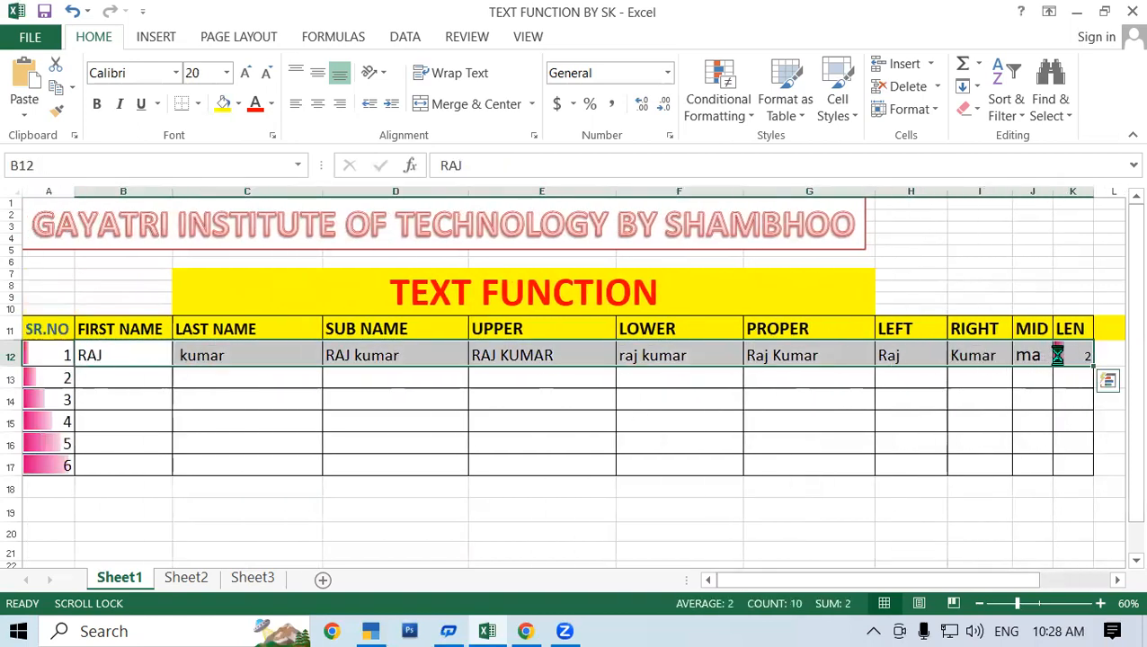
{"action": "key", "text": "Delete"}
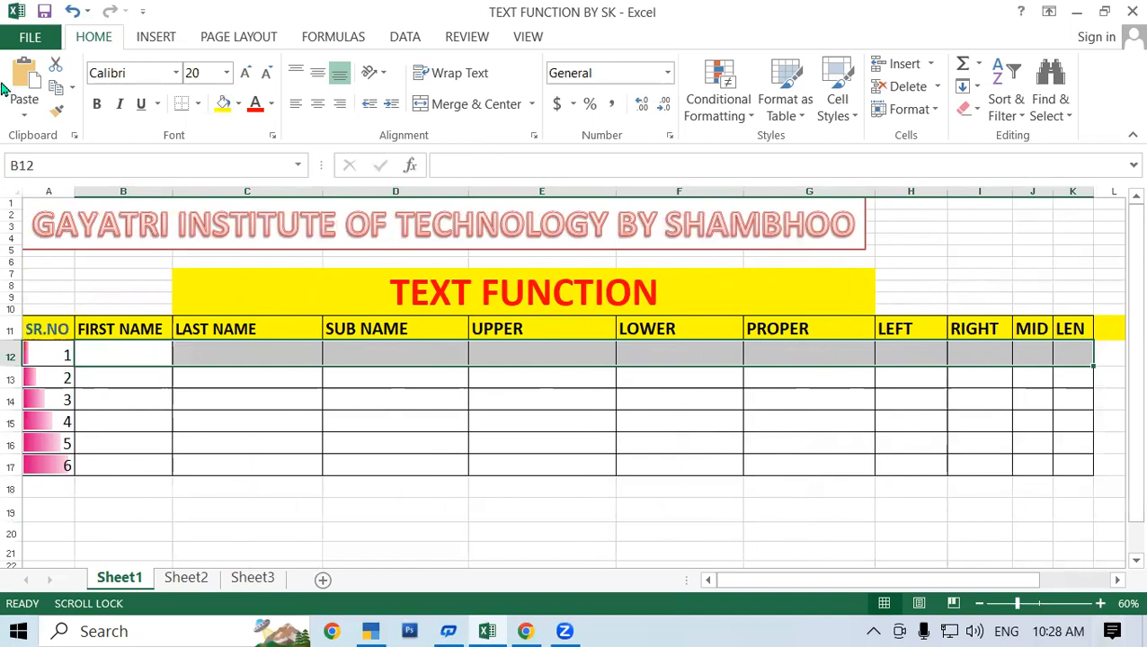
{"action": "left_click", "coordinate": [348, 443]}
{"action": "left_click_drag", "start_coordinate": [36, 324], "coordinate": [998, 328]}
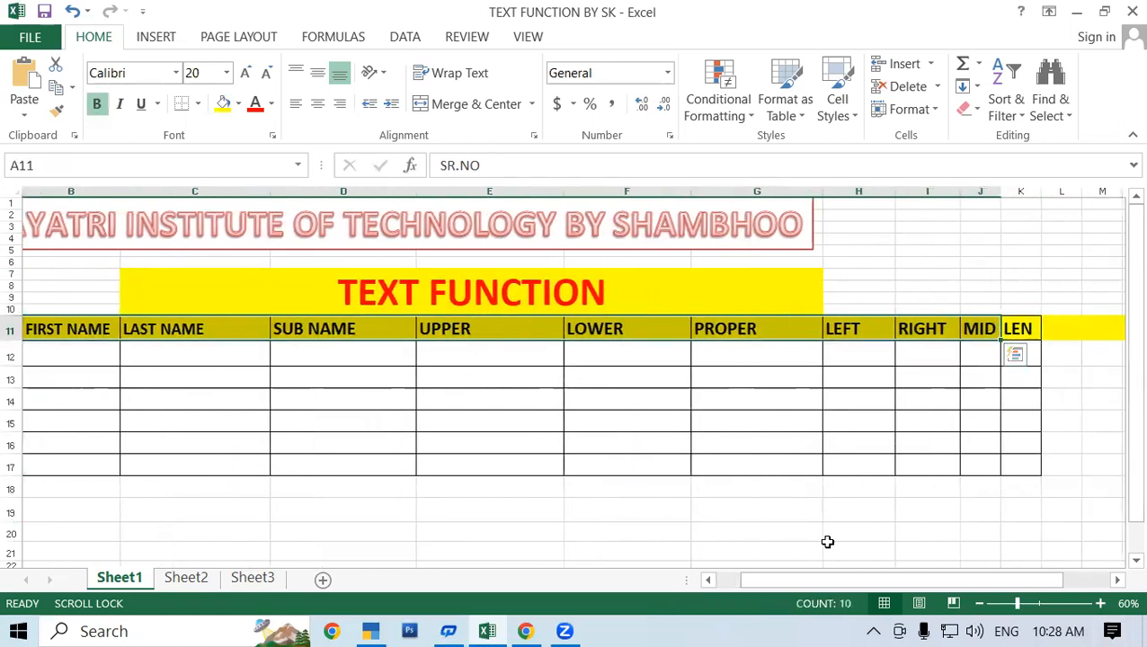
{"action": "left_click", "coordinate": [836, 548]}
{"action": "left_click_drag", "start_coordinate": [837, 586], "coordinate": [720, 586]}
Enter the first person's first name in B12 and last name in C12, capitalizing only the initial letters.
{"action": "left_click", "coordinate": [138, 354]}
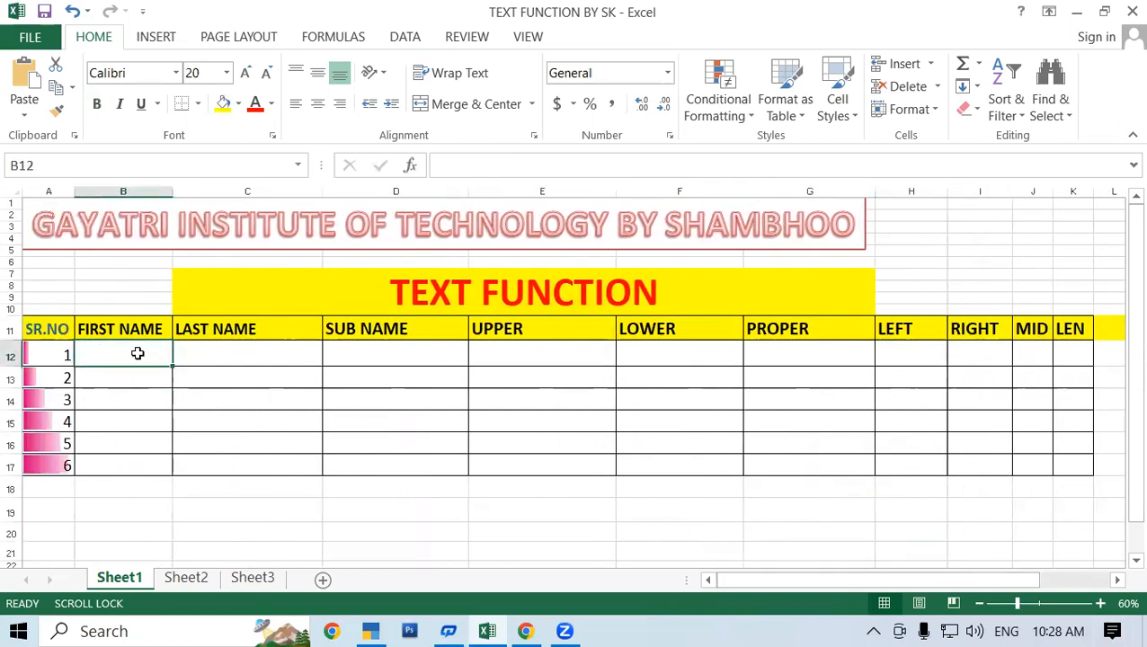
{"action": "type", "text": "aJA"}
{"action": "key", "text": "BackSpace"}
{"action": "key", "text": "BackSpace"}
{"action": "key", "text": "BackSpace"}
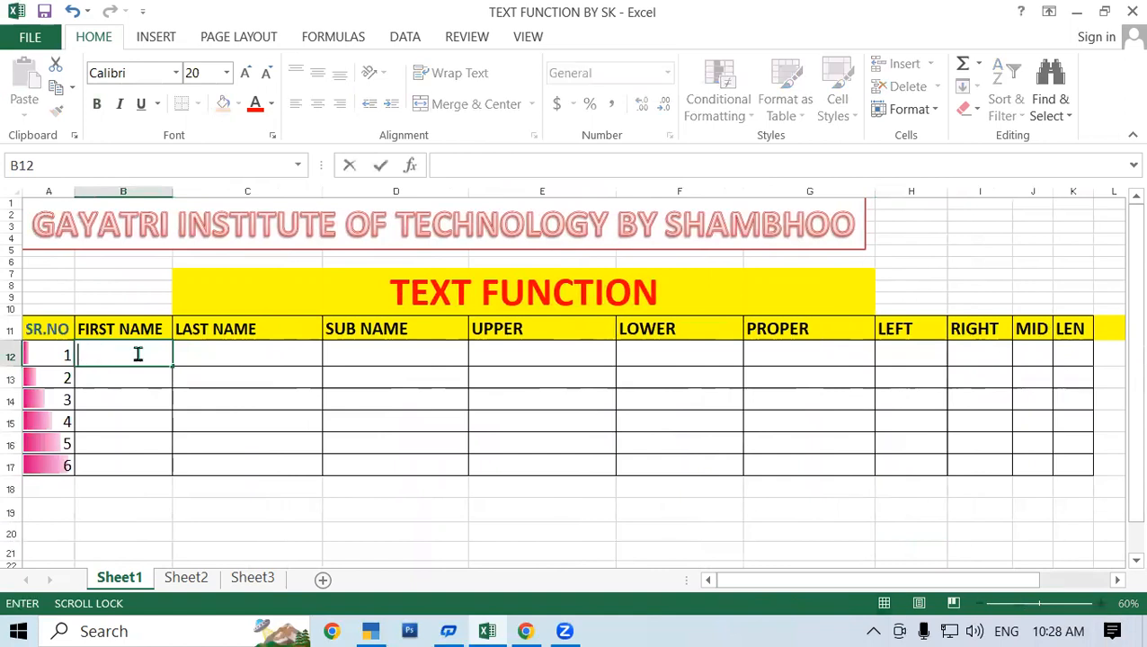
{"action": "type", "text": "Ajay"}
{"action": "key", "text": "Tab"}
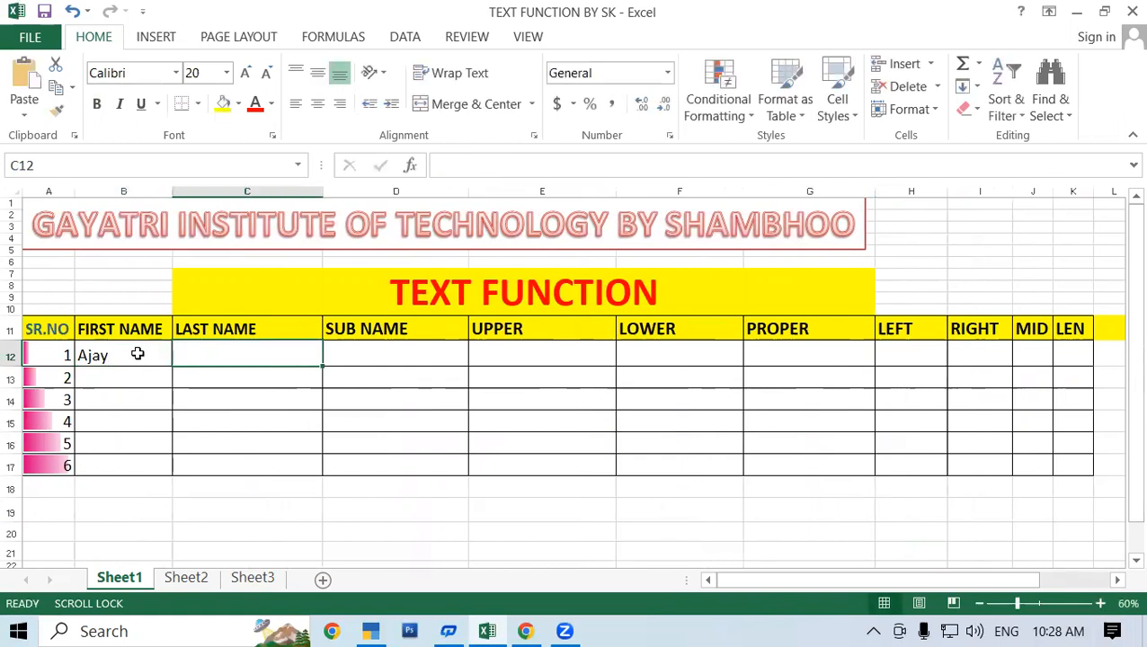
{"action": "type", "text": "Sharma"}
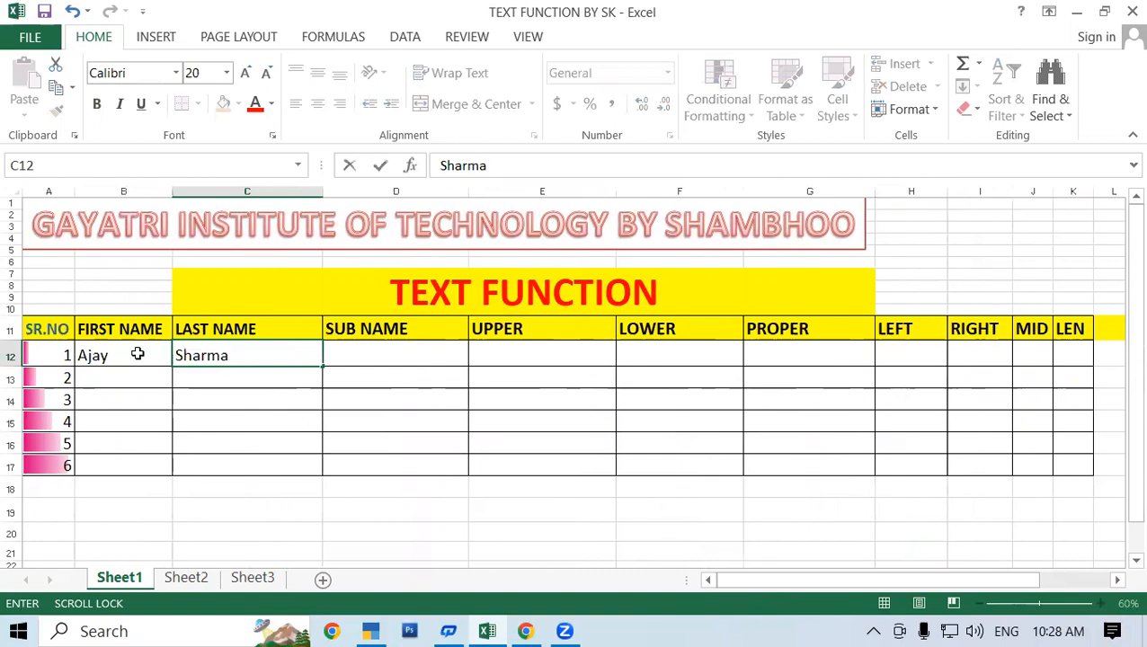
{"action": "key", "text": "Return"}
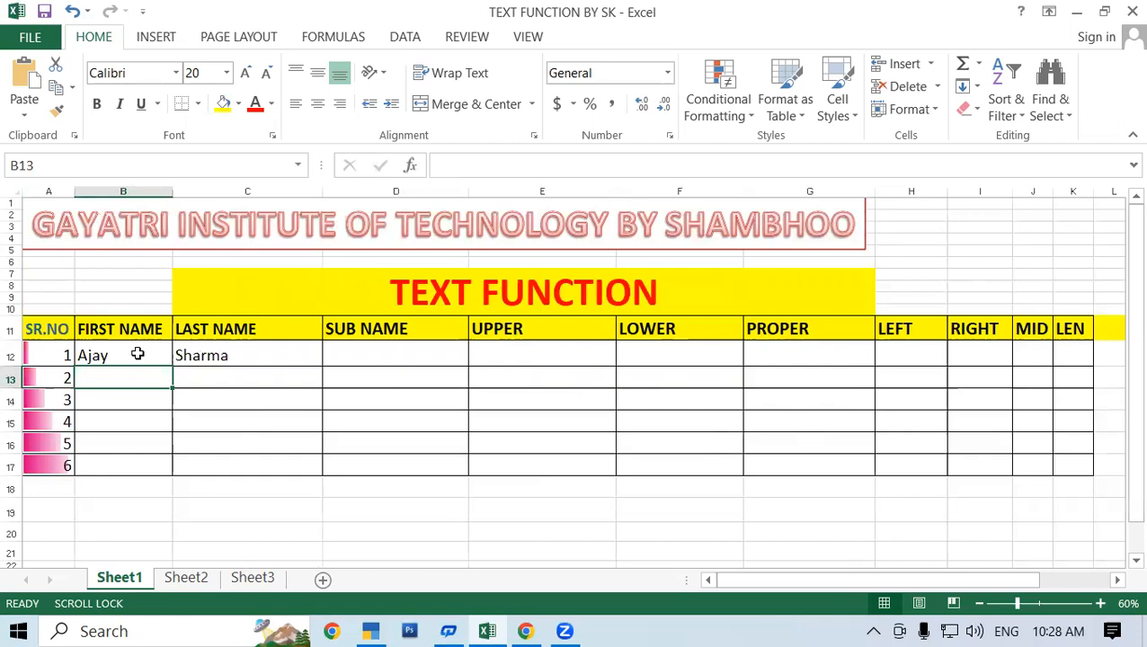
Enter the second person's first name in B13 and last name in C13.
{"action": "type", "text": "Rohan"}
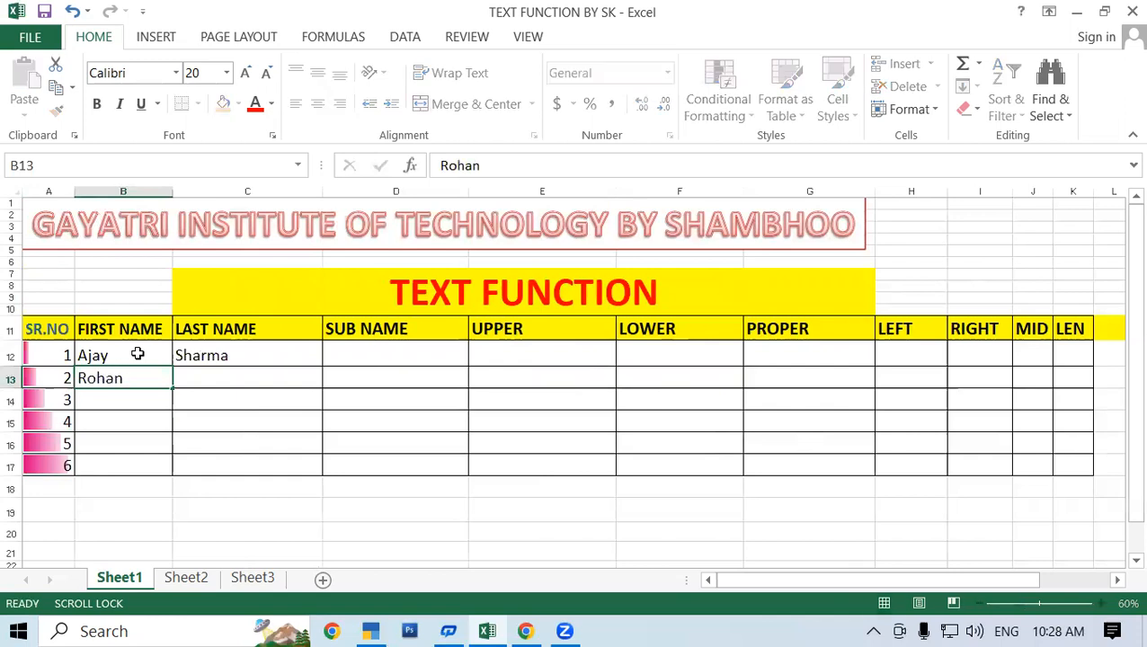
{"action": "key", "text": "Tab"}
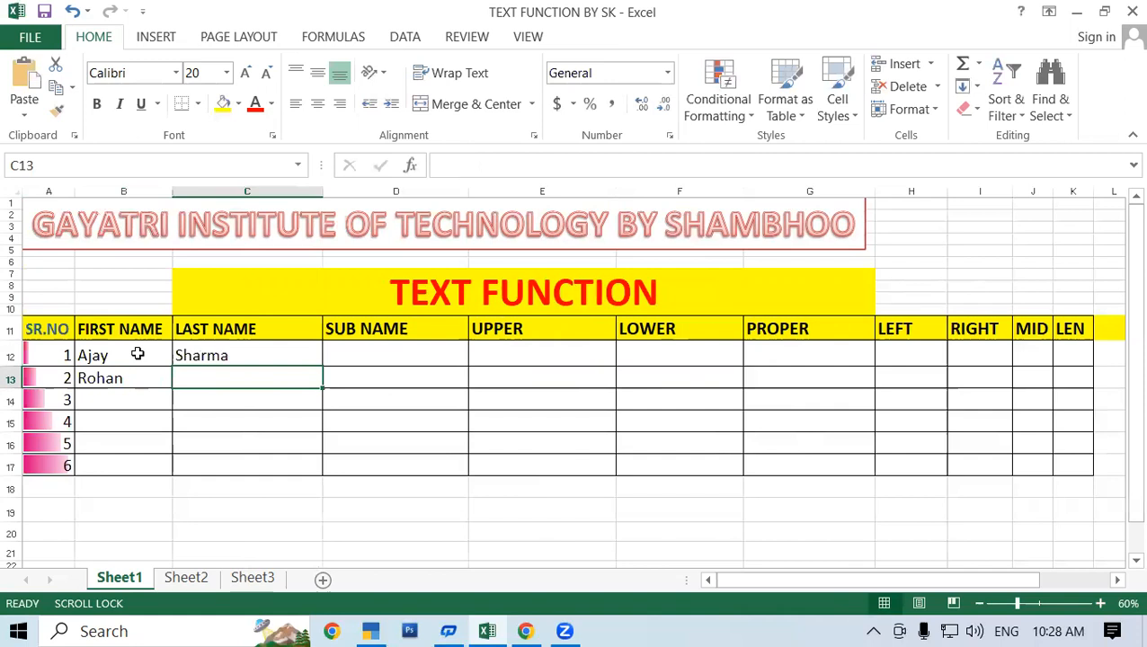
{"action": "type", "text": "Verma"}
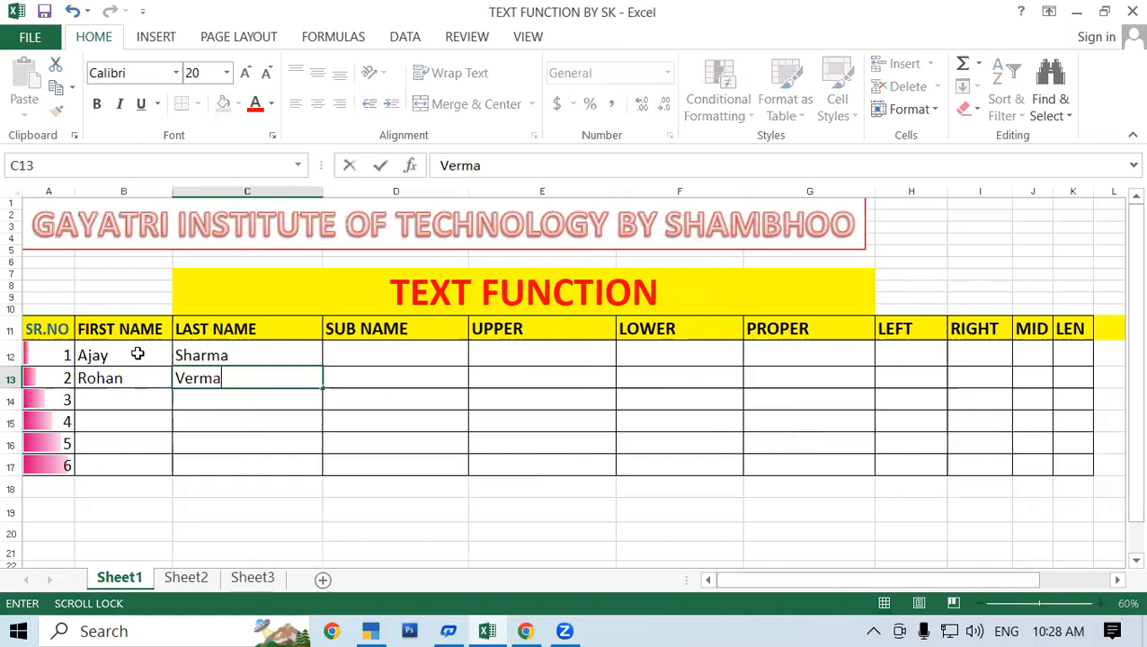
{"action": "key", "text": "Tab"}
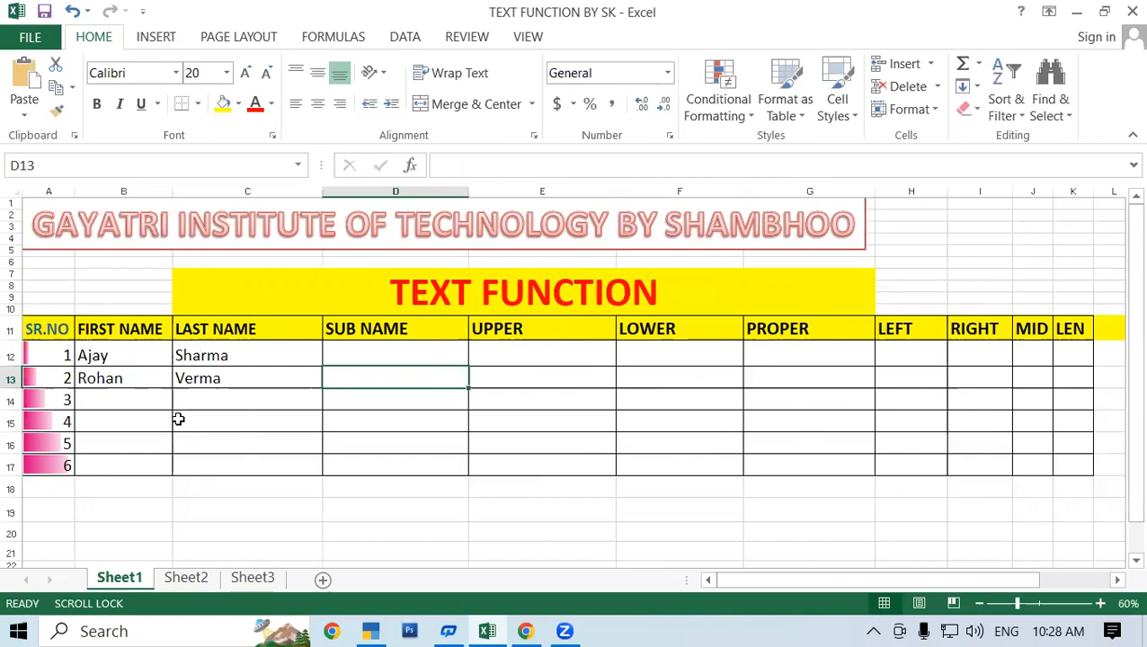
Examine the first-name, last-name and SUB NAME cells in rows 12 and 13.
{"action": "left_click", "coordinate": [259, 360]}
{"action": "left_click", "coordinate": [364, 356]}
{"action": "left_click_drag", "start_coordinate": [93, 358], "coordinate": [102, 377]}
{"action": "left_click_drag", "start_coordinate": [257, 356], "coordinate": [267, 379]}
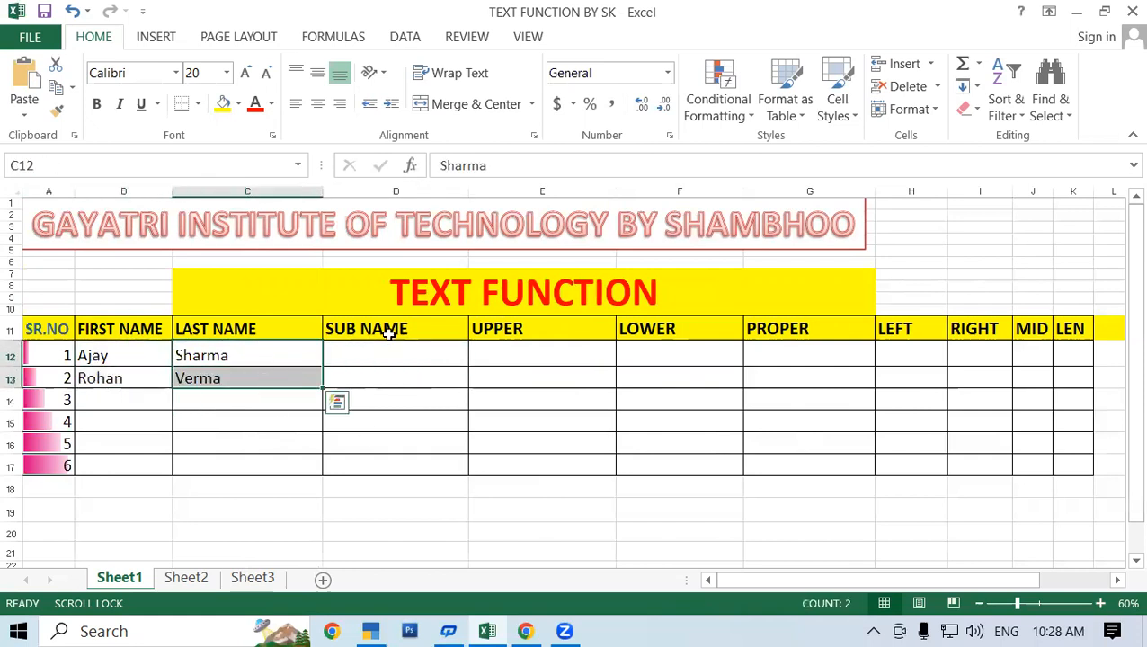
{"action": "left_click_drag", "start_coordinate": [395, 352], "coordinate": [396, 380]}
{"action": "left_click", "coordinate": [397, 379]}
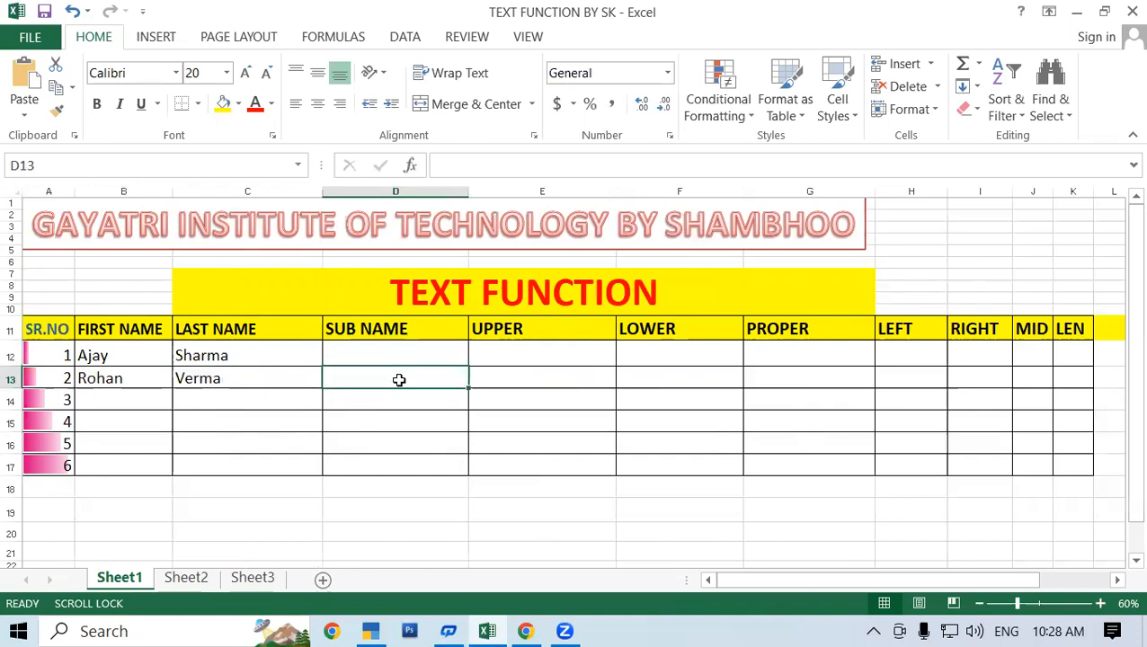
{"action": "left_click", "coordinate": [105, 357]}
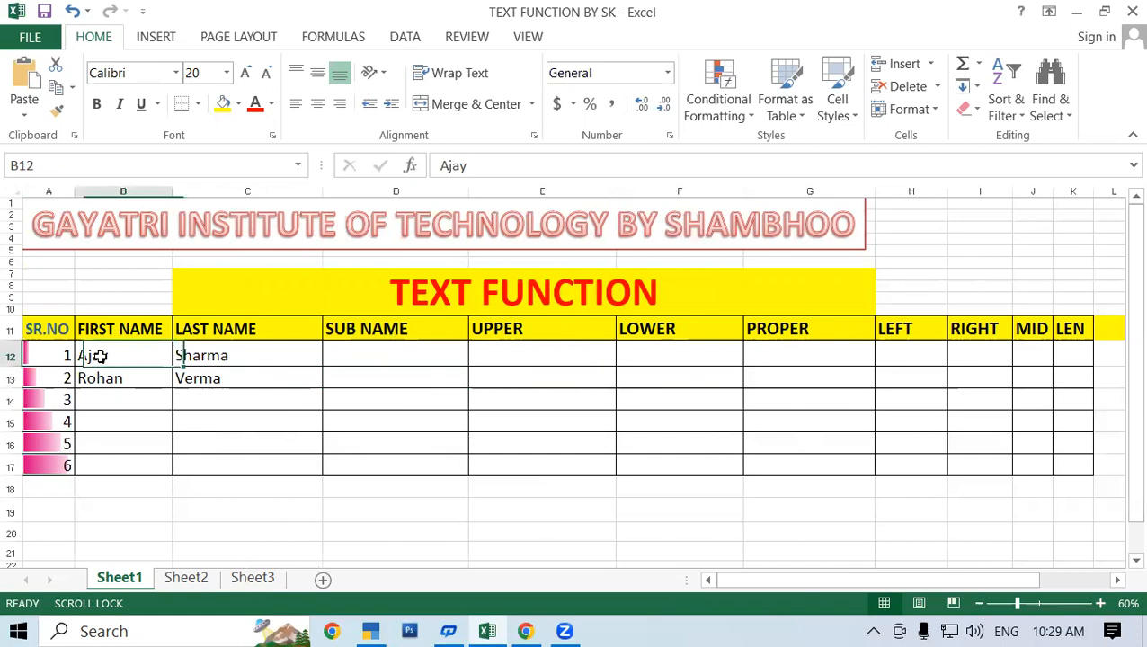
{"action": "left_click", "coordinate": [376, 352]}
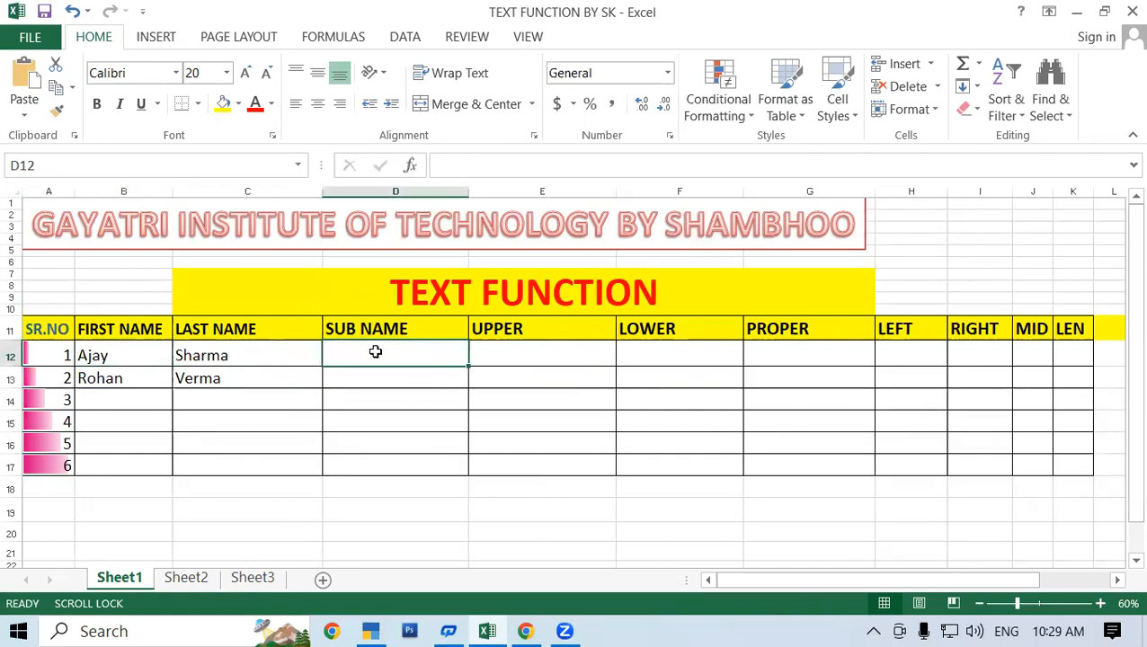
{"action": "left_click", "coordinate": [218, 349]}
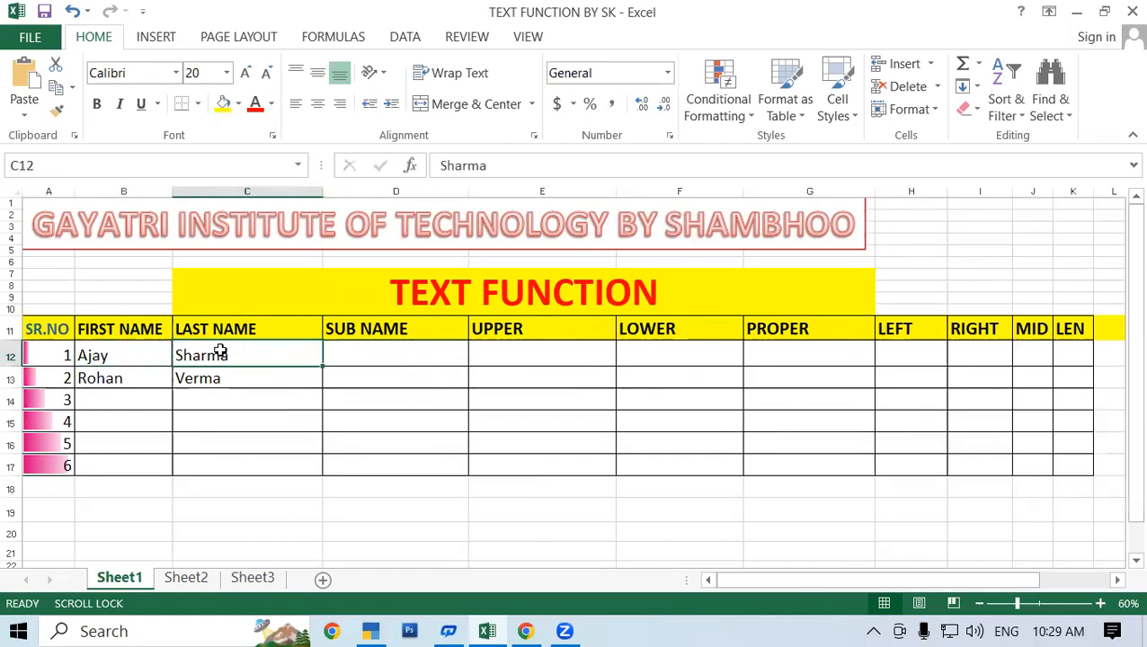
Join the first and last name in D12 with the formula =CONCATENATE(B12,C12).
{"action": "left_click", "coordinate": [376, 346]}
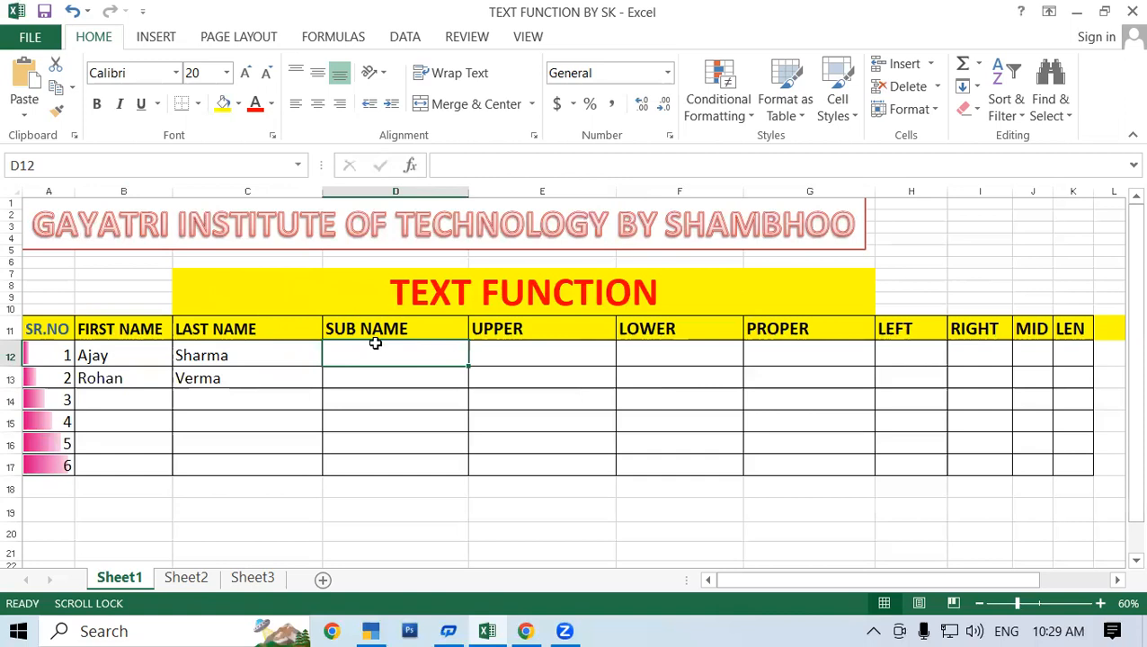
{"action": "type", "text": "="}
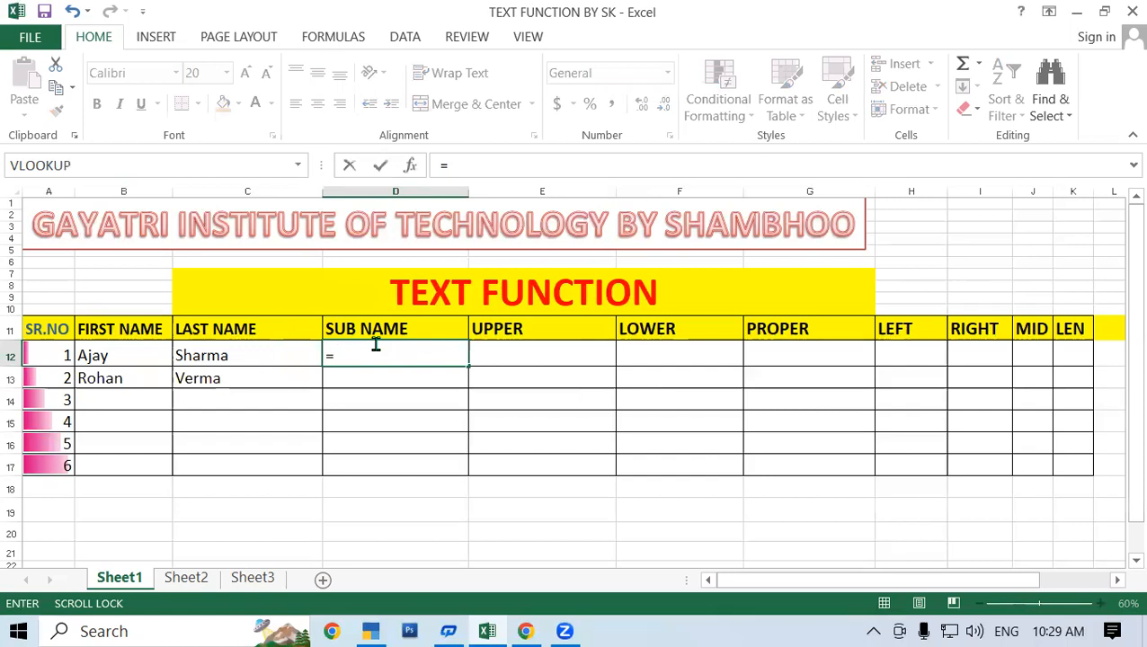
{"action": "type", "text": "conc"}
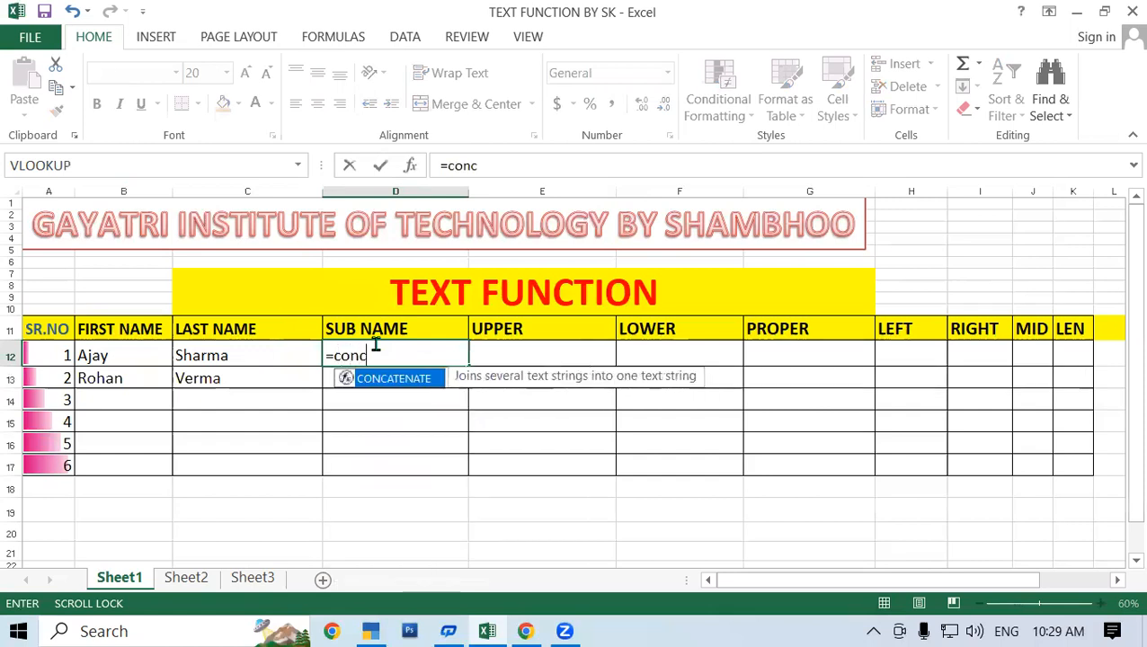
{"action": "type", "text": "a"}
{"action": "double_click", "coordinate": [396, 378]}
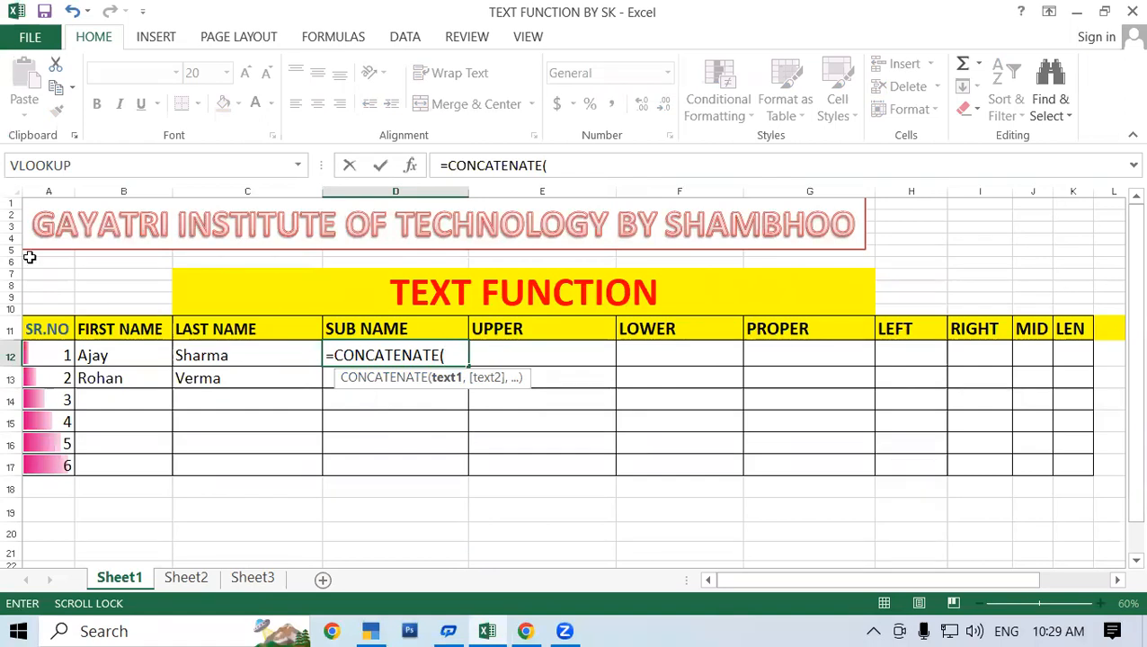
{"action": "left_click", "coordinate": [128, 353]}
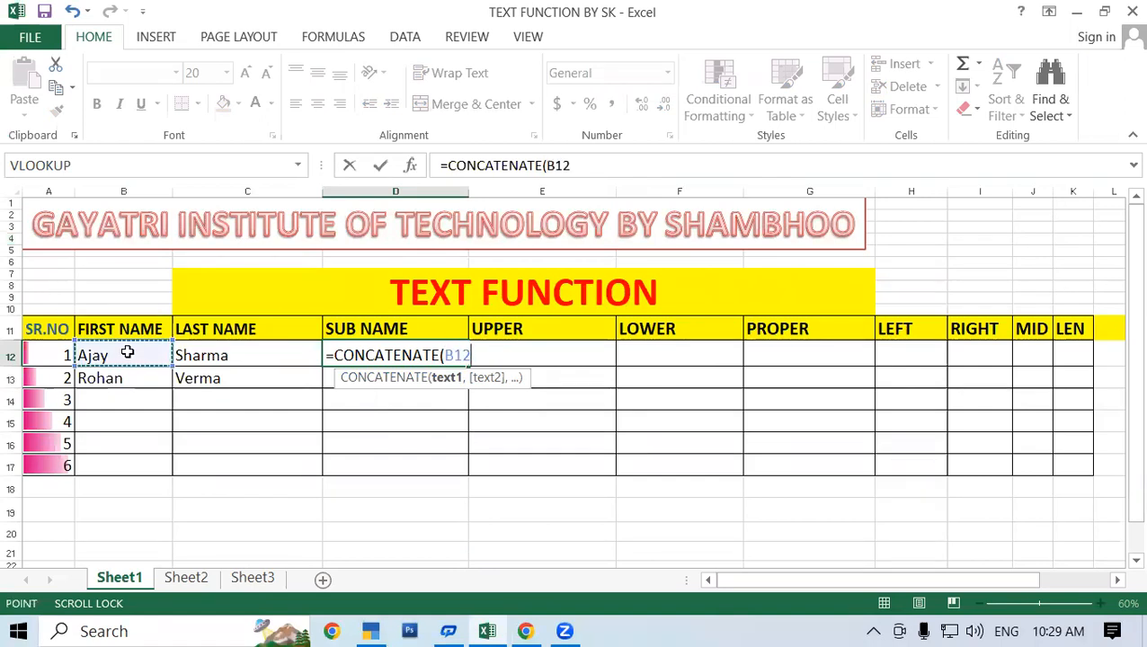
{"action": "type", "text": ","}
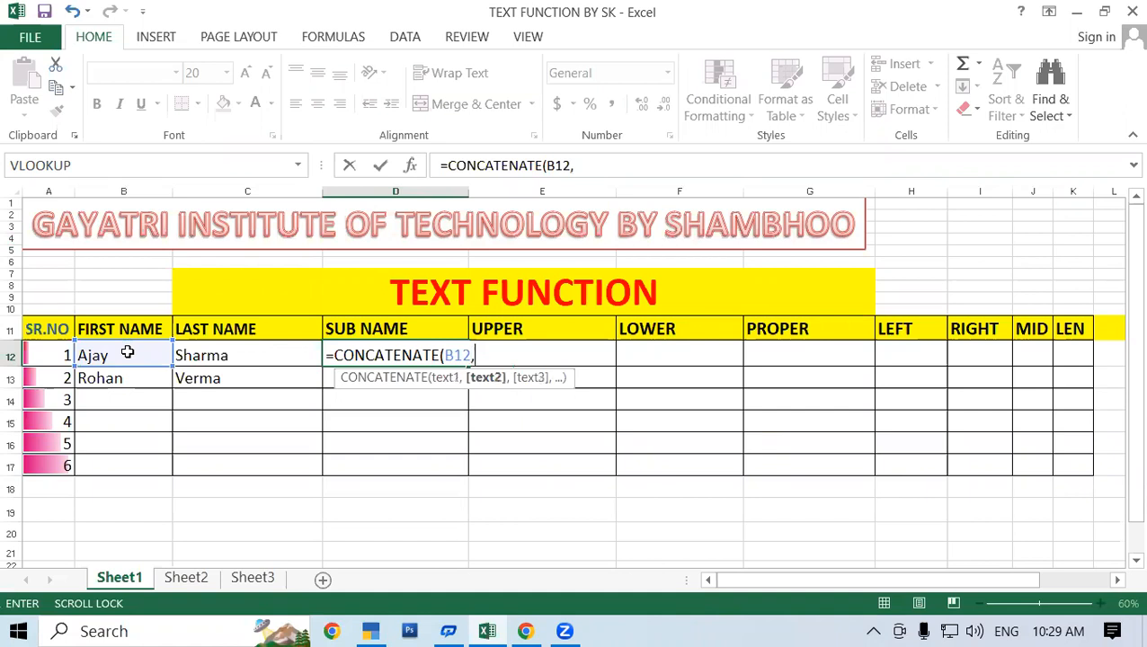
{"action": "left_click", "coordinate": [276, 353]}
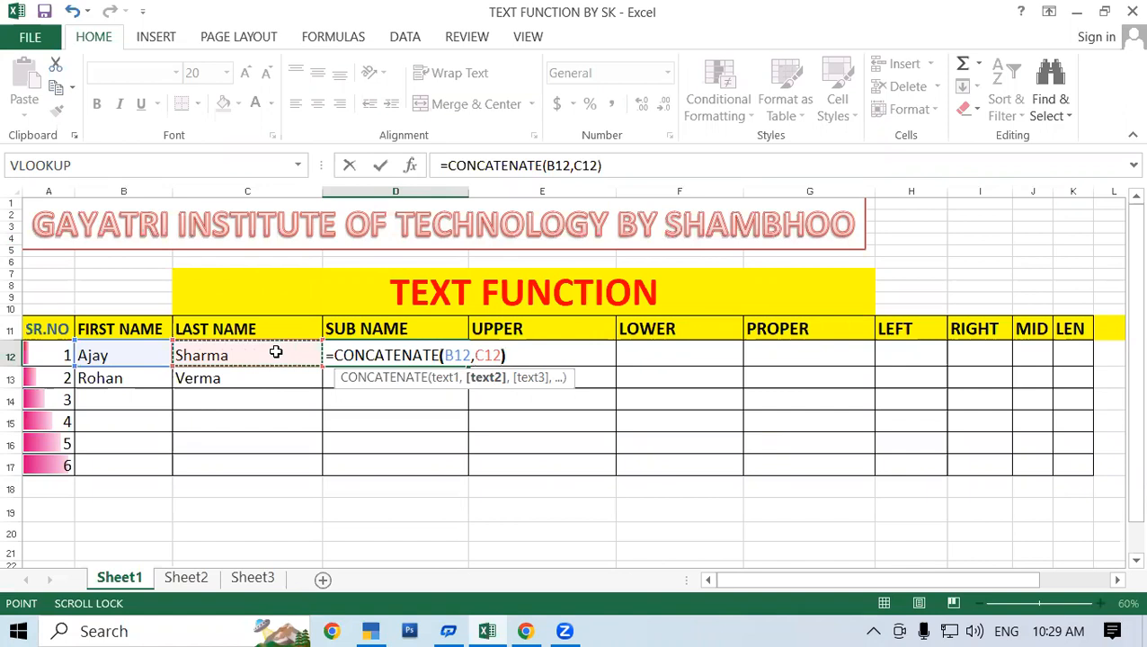
{"action": "type", "text": ")"}
{"action": "key", "text": "Return"}
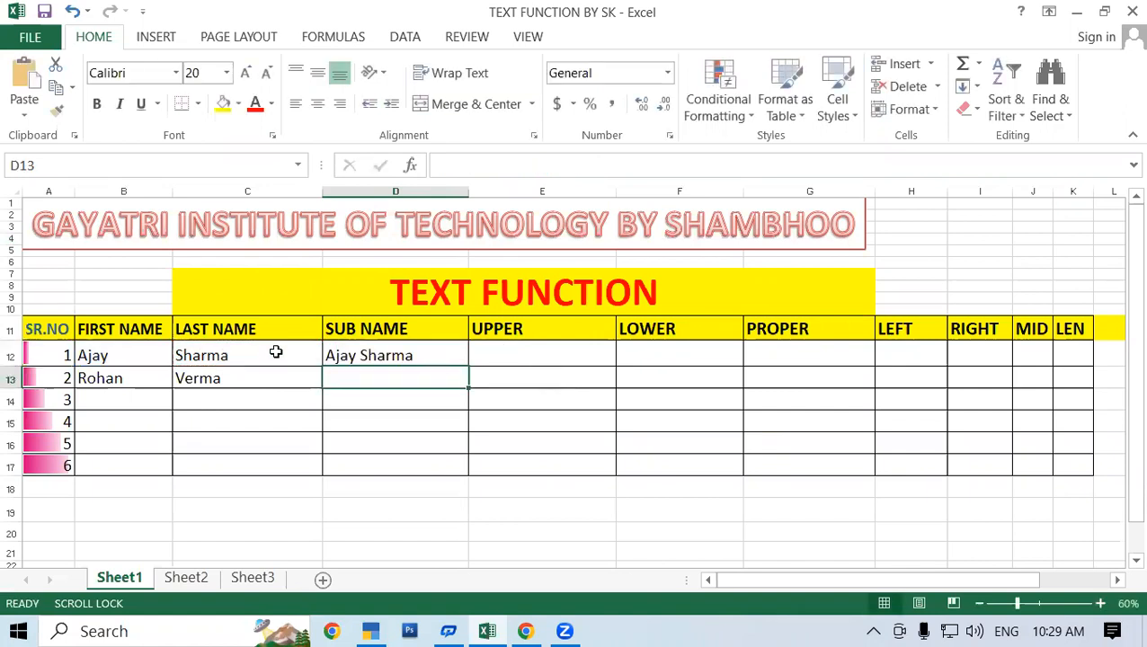
Fill the CONCATENATE formula from D12 down to D13.
{"action": "left_click", "coordinate": [423, 360]}
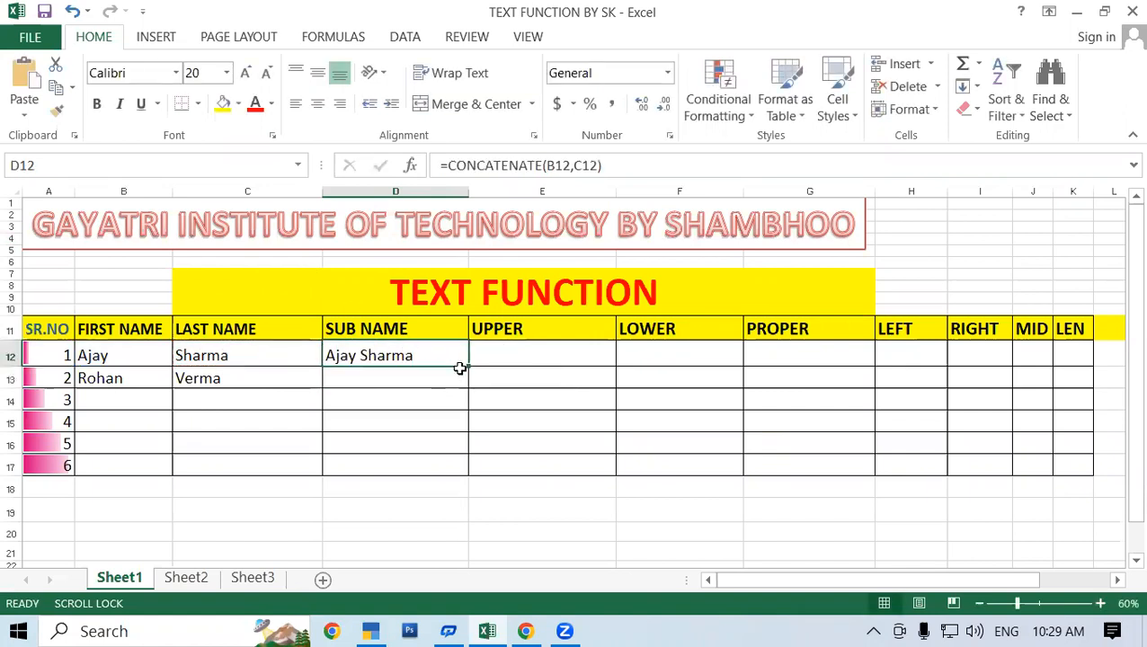
{"action": "left_click_drag", "start_coordinate": [471, 374], "coordinate": [473, 385]}
{"action": "left_click", "coordinate": [384, 400]}
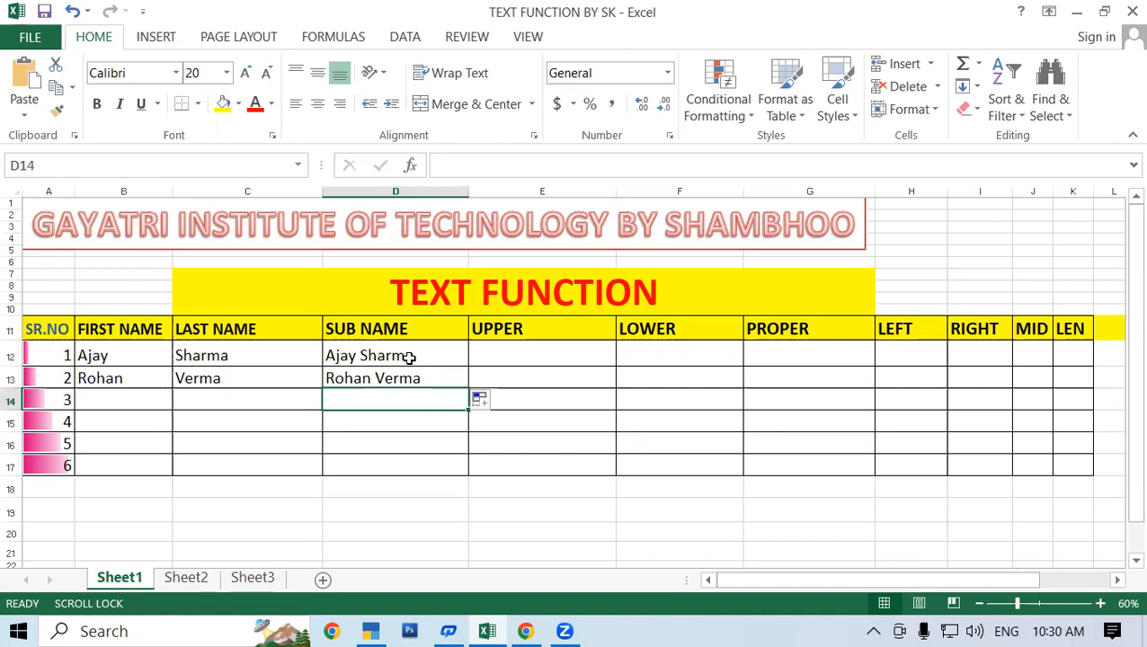
Clear D12:D13 and join the first and last name in D12 with the formula =B12&C12.
{"action": "left_click_drag", "start_coordinate": [351, 355], "coordinate": [377, 376]}
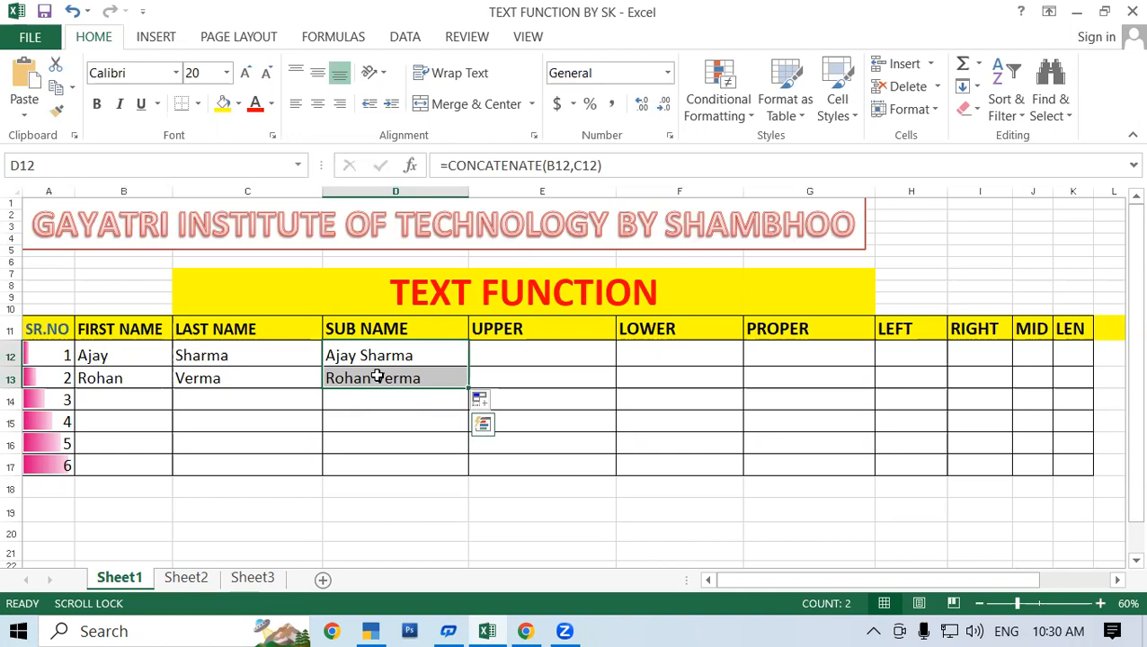
{"action": "key", "text": "Delete"}
{"action": "left_click", "coordinate": [378, 355]}
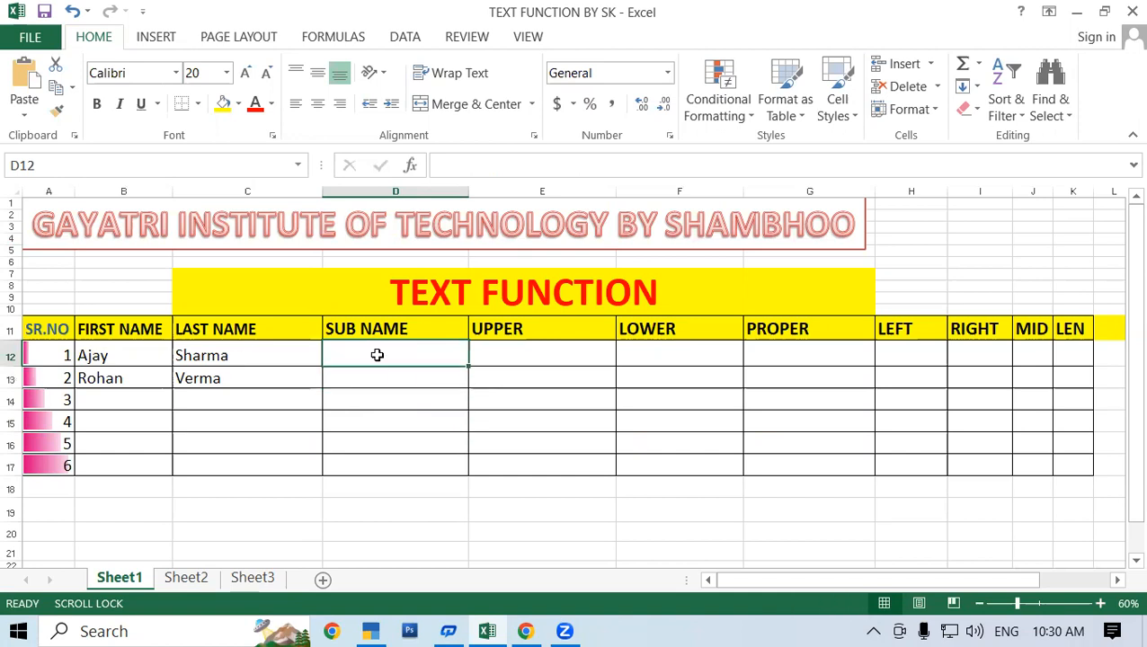
{"action": "type", "text": "="}
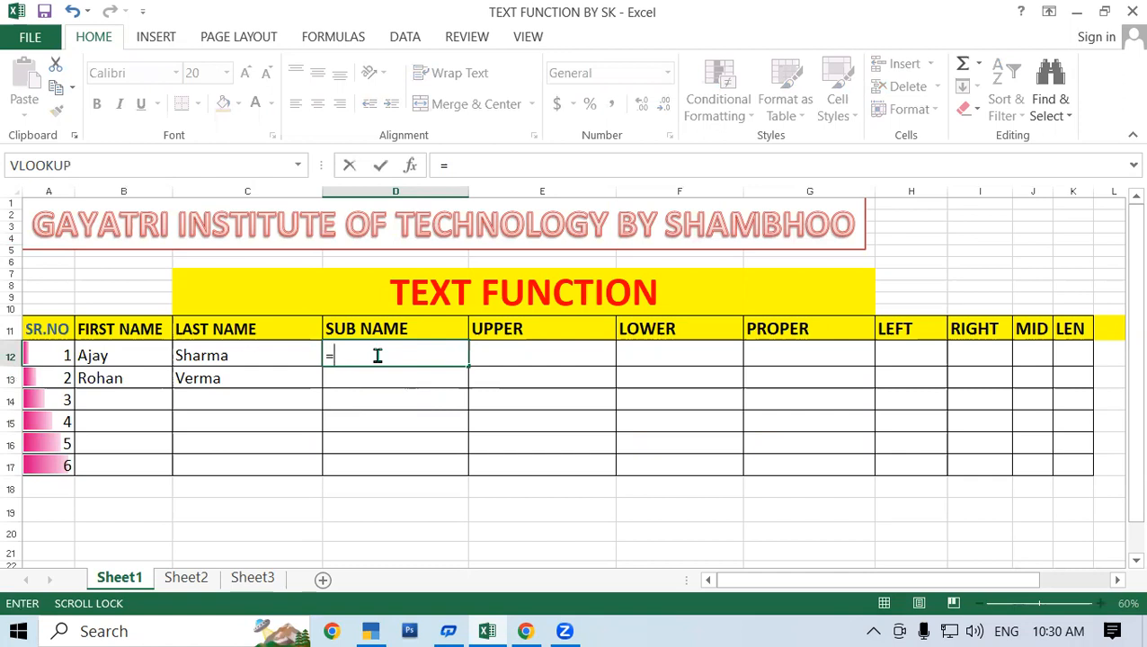
{"action": "left_click", "coordinate": [106, 355]}
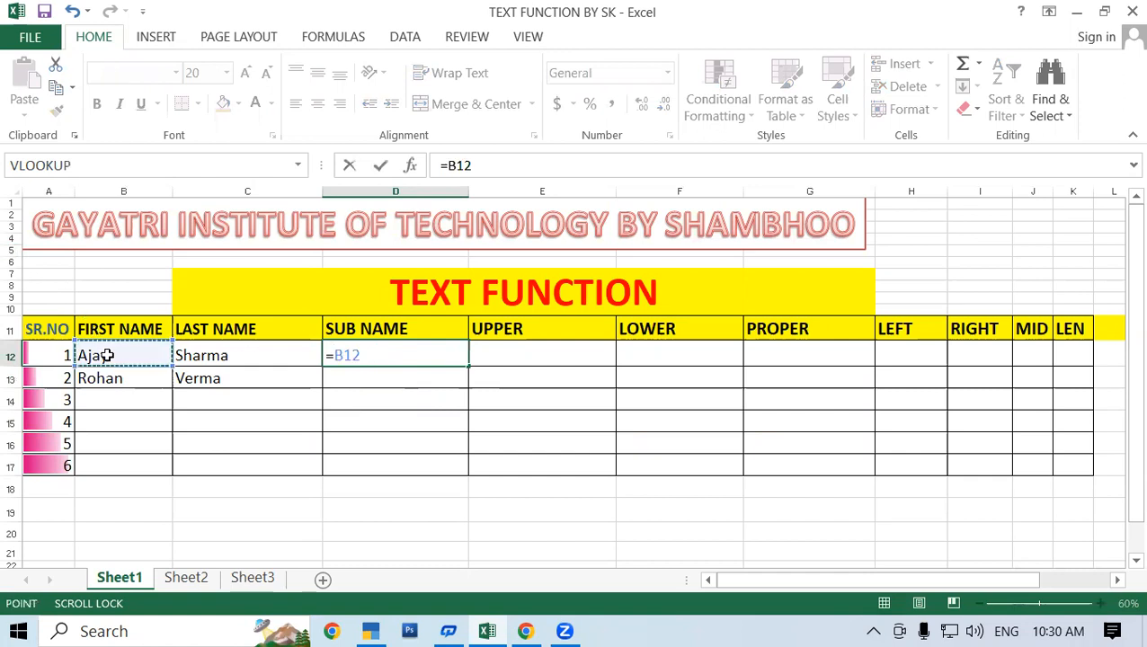
{"action": "type", "text": "&"}
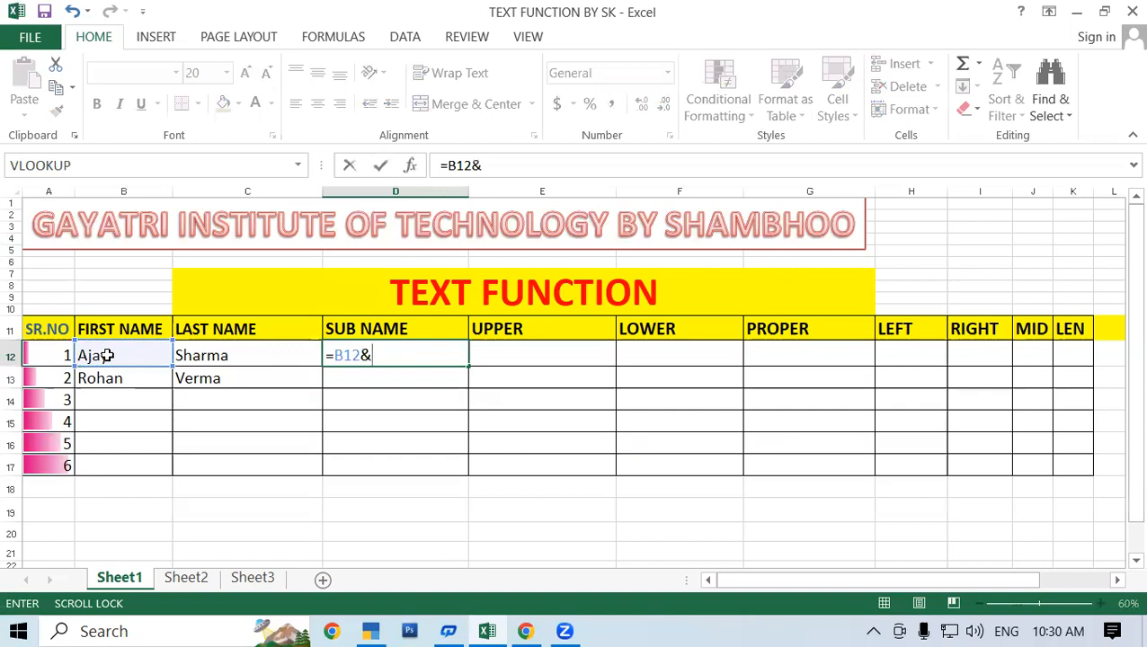
{"action": "left_click", "coordinate": [221, 360]}
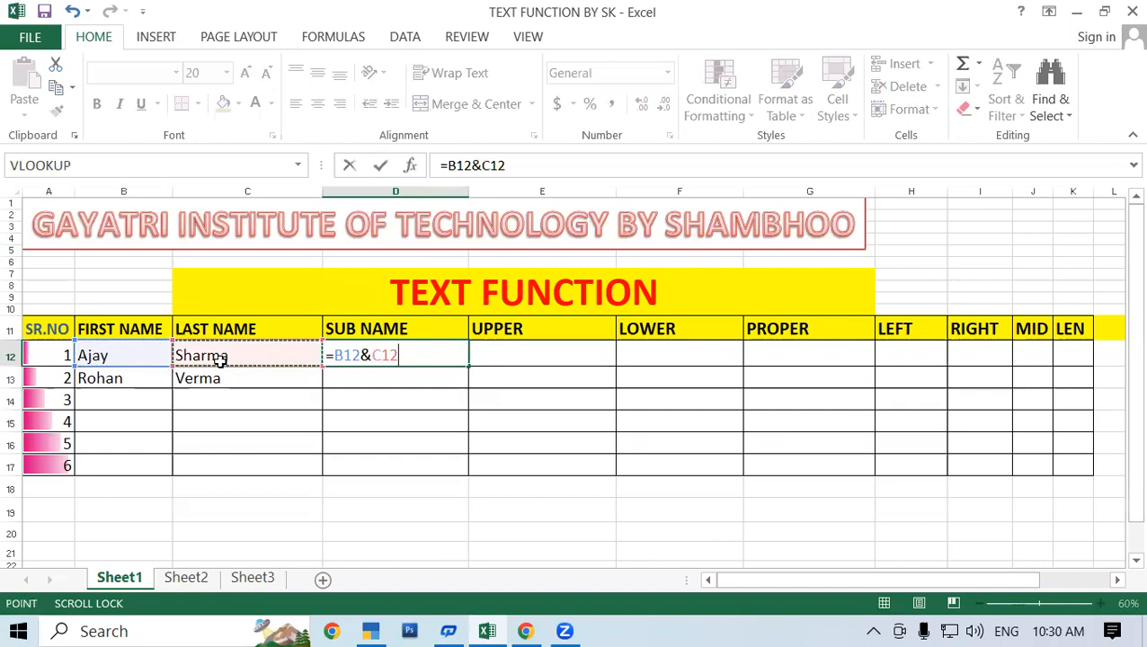
{"action": "key", "text": "Return"}
Fill the & formula from D12 down to D13.
{"action": "left_click", "coordinate": [454, 360]}
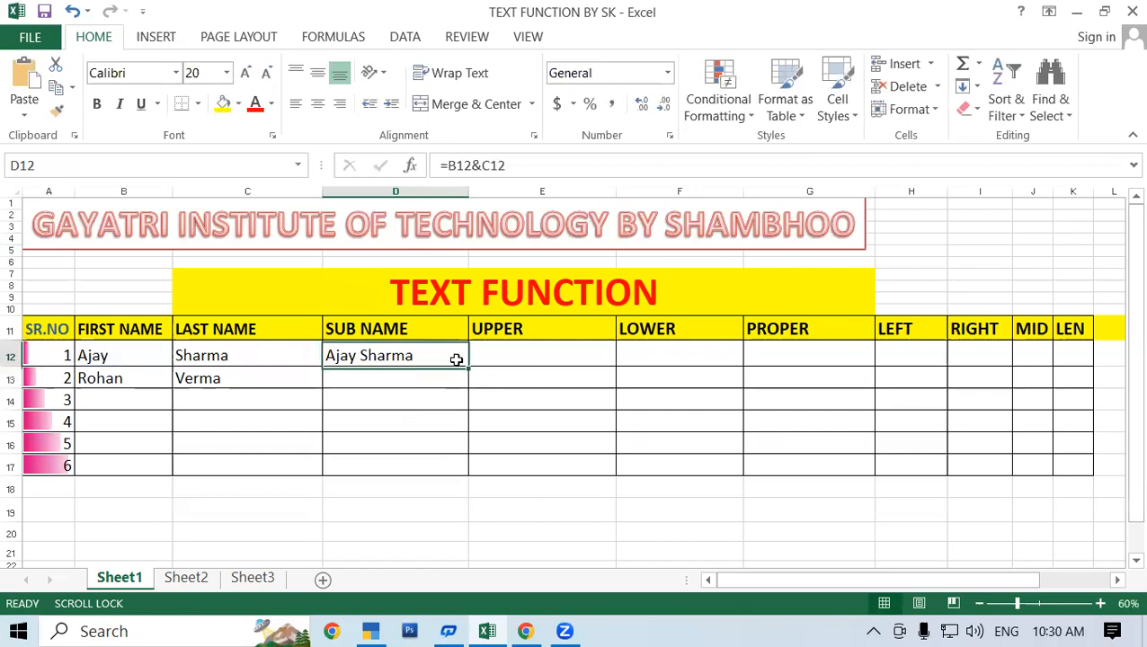
{"action": "left_click_drag", "start_coordinate": [468, 367], "coordinate": [445, 386]}
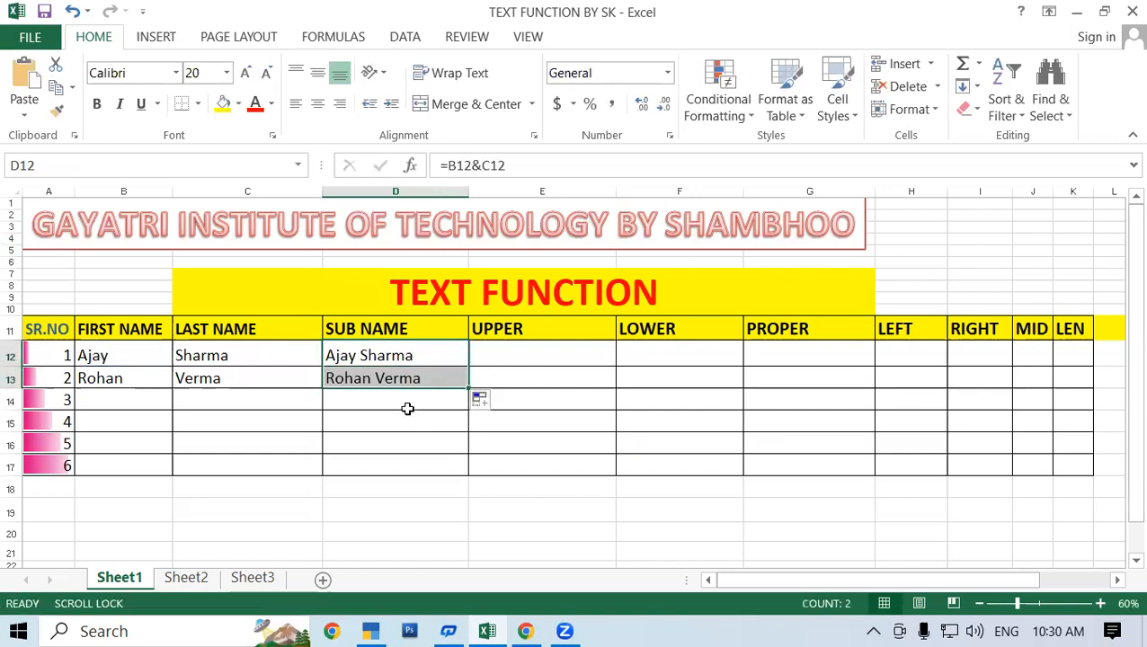
{"action": "left_click", "coordinate": [407, 402]}
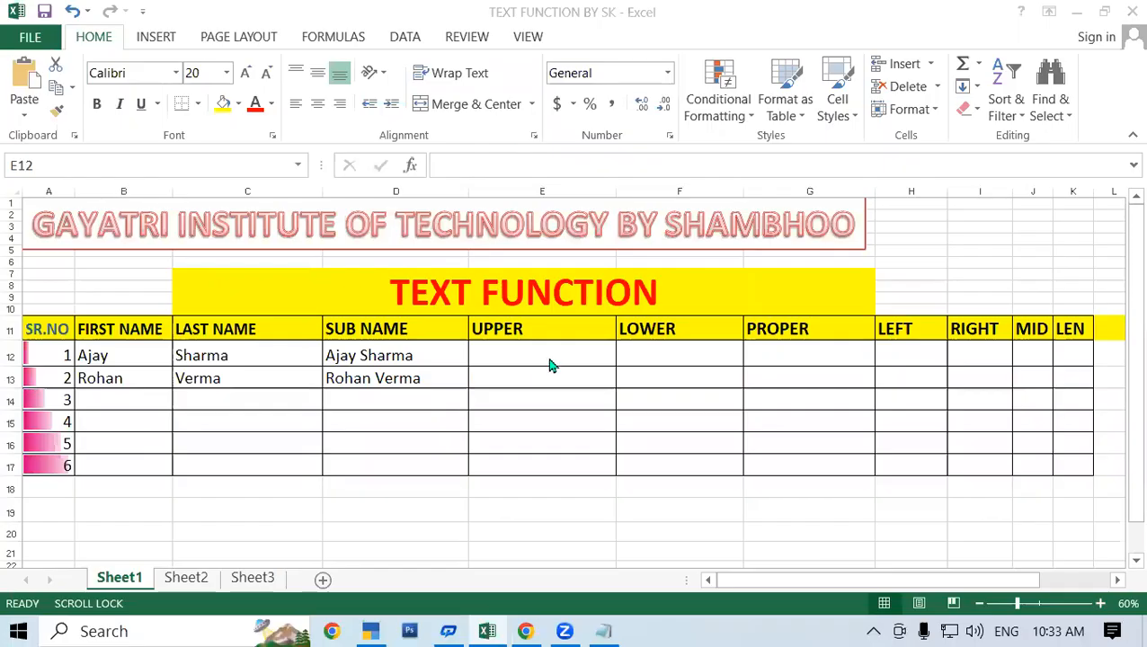
Convert the joined name to uppercase in E12 with =UPPER(D12) and fill the formula down to E13.
{"action": "left_click", "coordinate": [526, 367]}
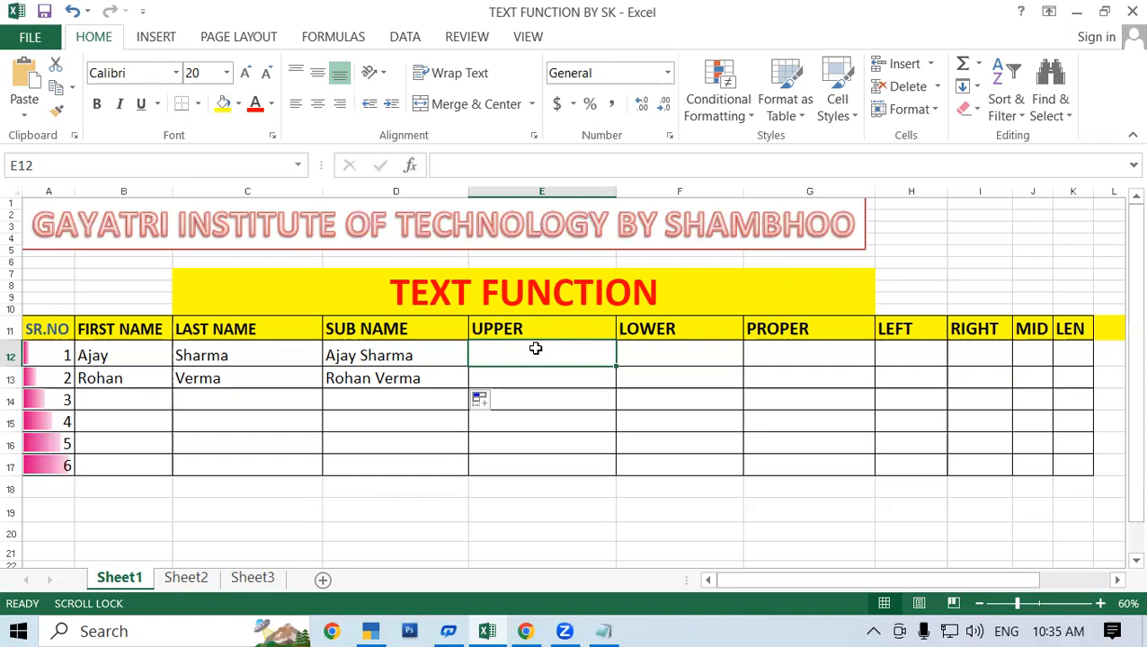
{"action": "type", "text": "="}
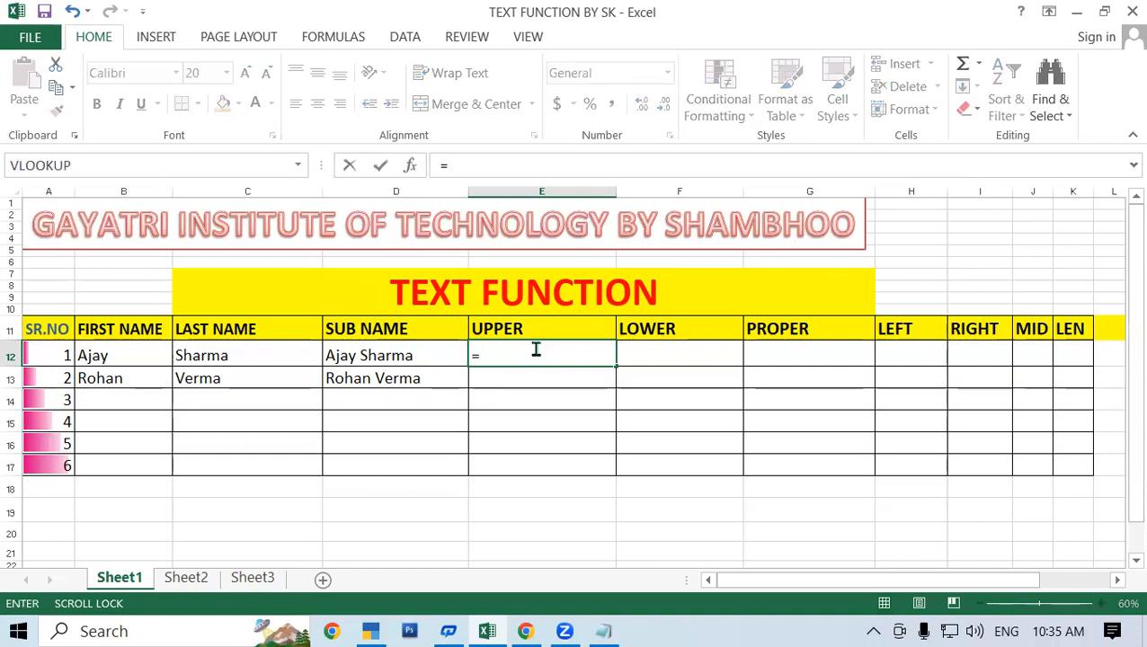
{"action": "type", "text": "u"}
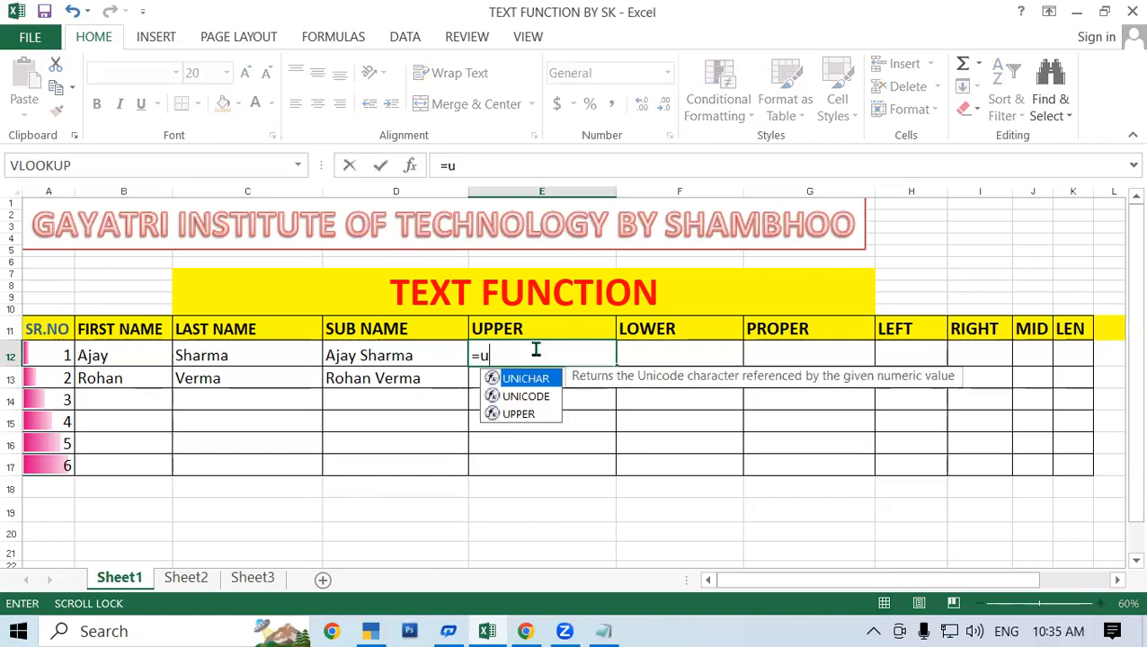
{"action": "type", "text": "p"}
{"action": "double_click", "coordinate": [526, 378]}
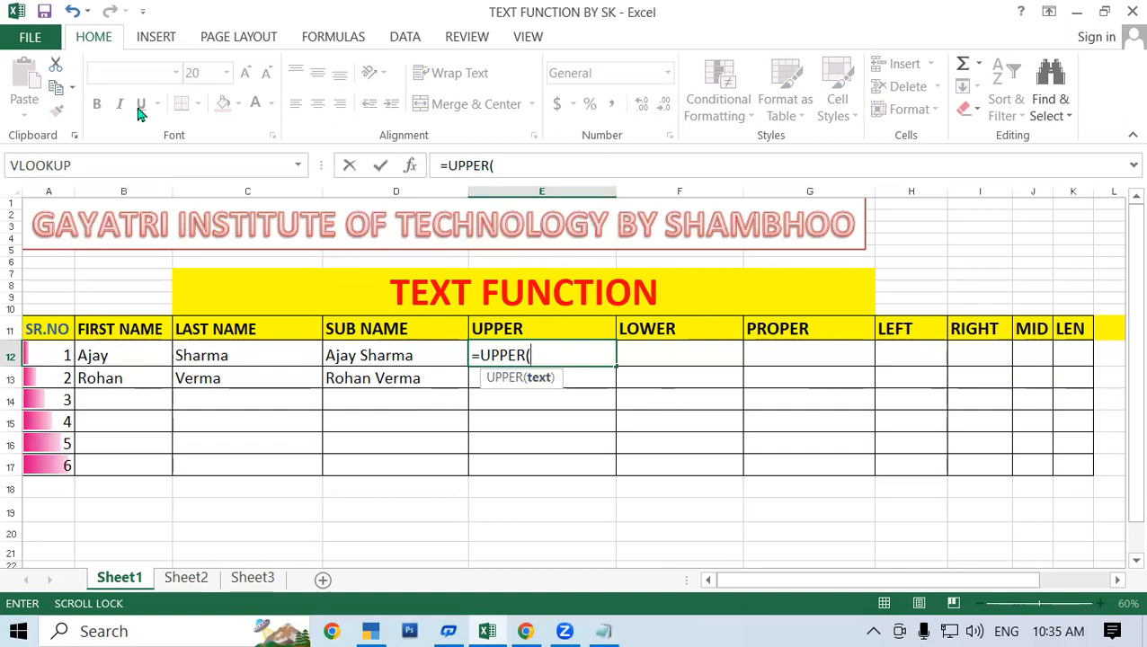
{"action": "left_click", "coordinate": [385, 363]}
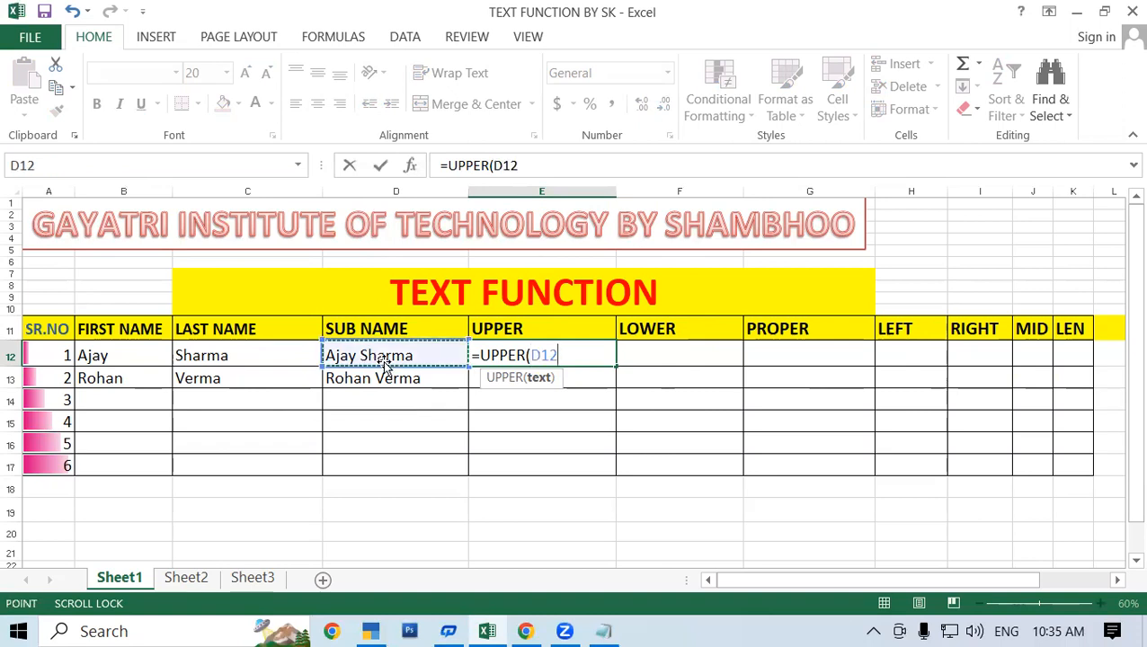
{"action": "type", "text": ")"}
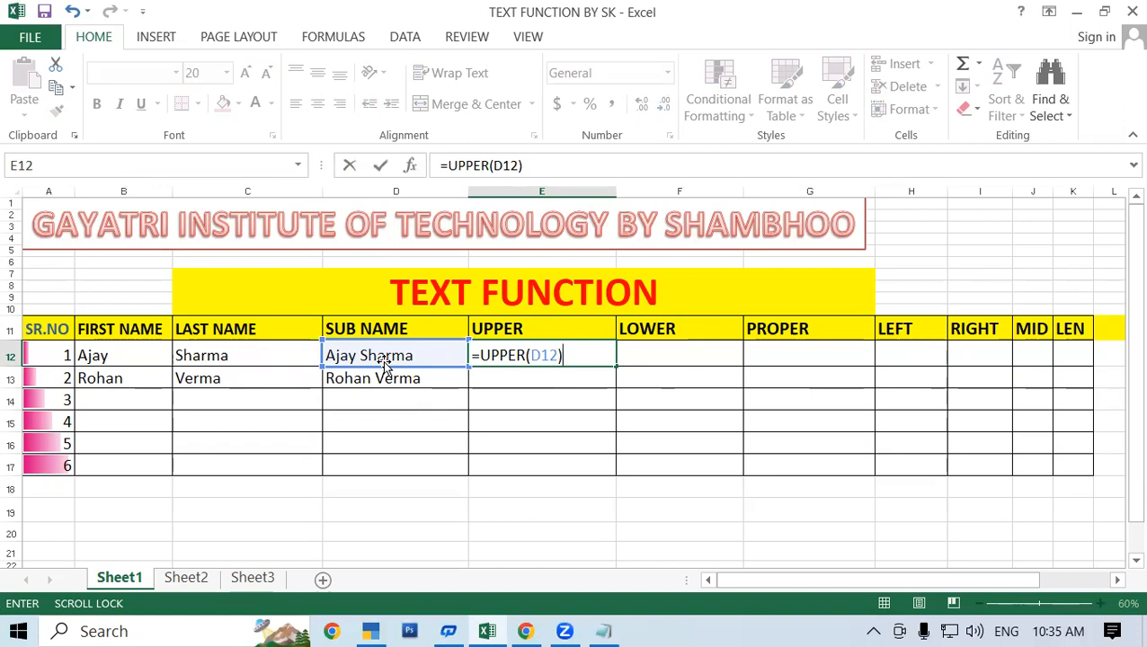
{"action": "key", "text": "Return"}
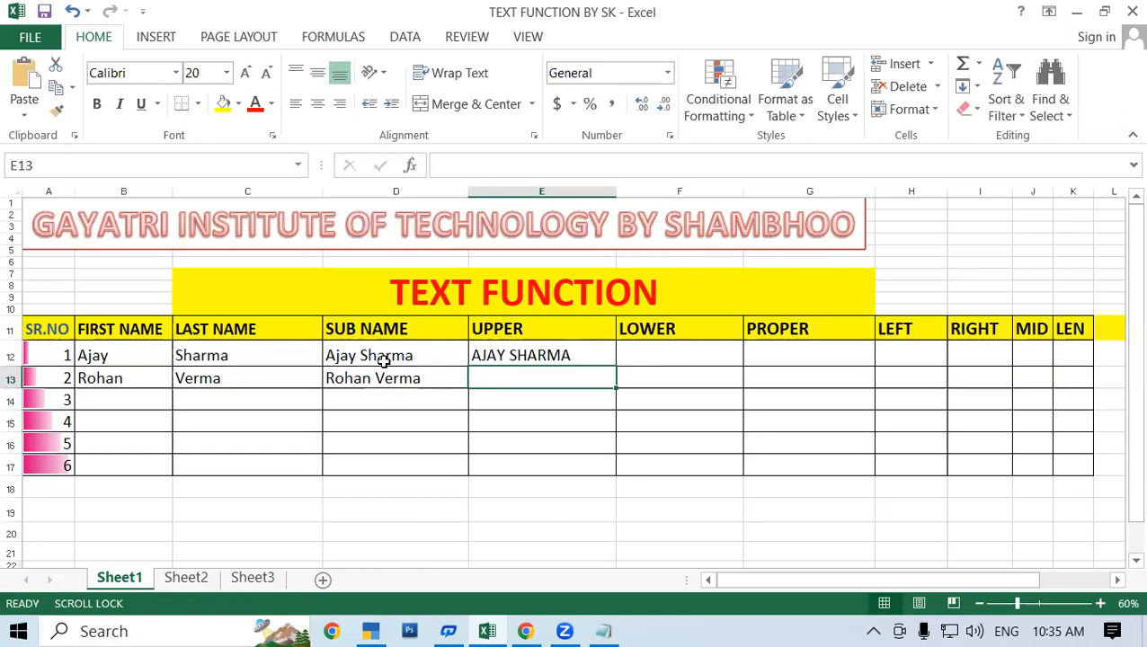
{"action": "left_click", "coordinate": [509, 354]}
{"action": "left_click_drag", "start_coordinate": [615, 366], "coordinate": [622, 394]}
{"action": "left_click", "coordinate": [642, 382]}
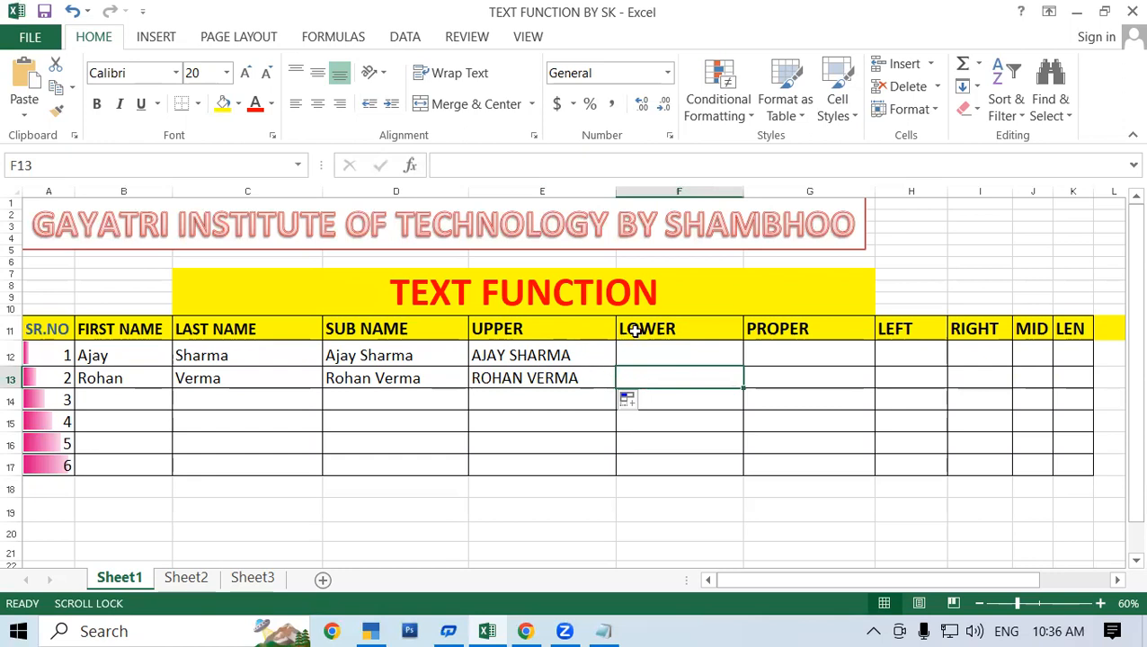
Convert the uppercase name to lowercase in F12 with =LOWER(E12) and fill the formula down to F13.
{"action": "left_click", "coordinate": [654, 345]}
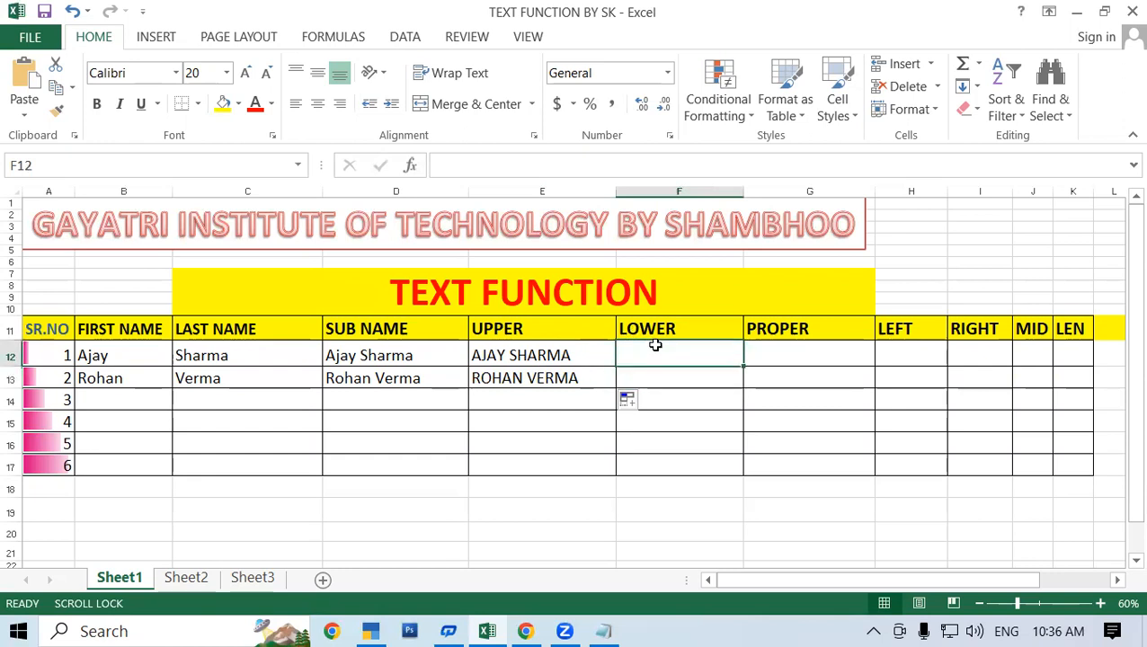
{"action": "type", "text": "="}
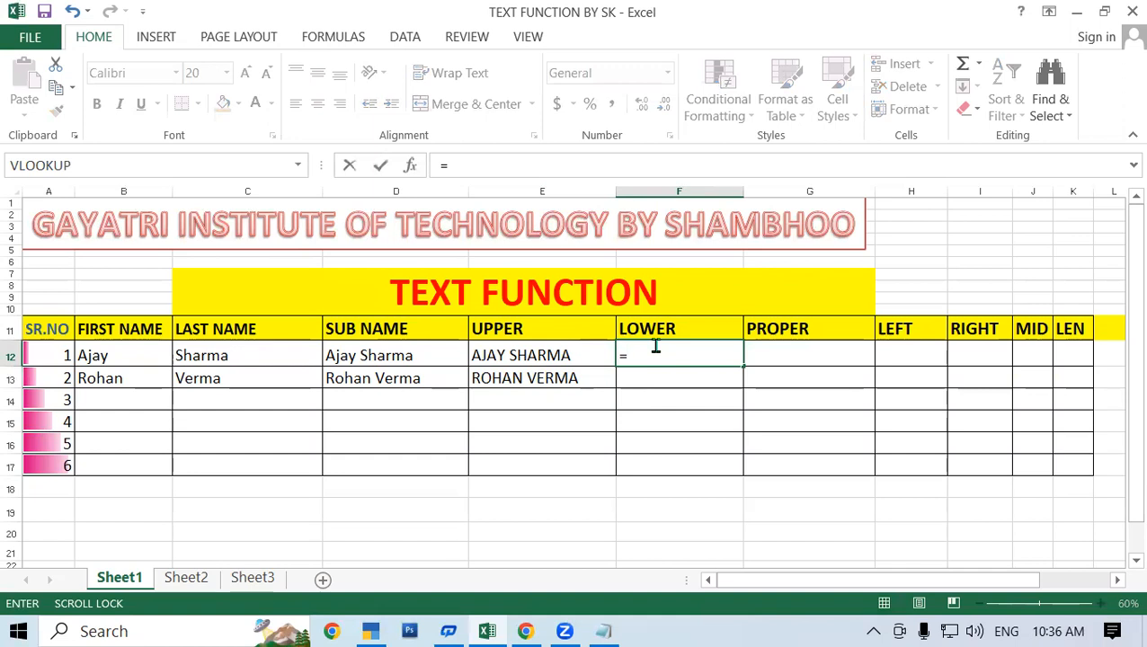
{"action": "type", "text": "lowr"}
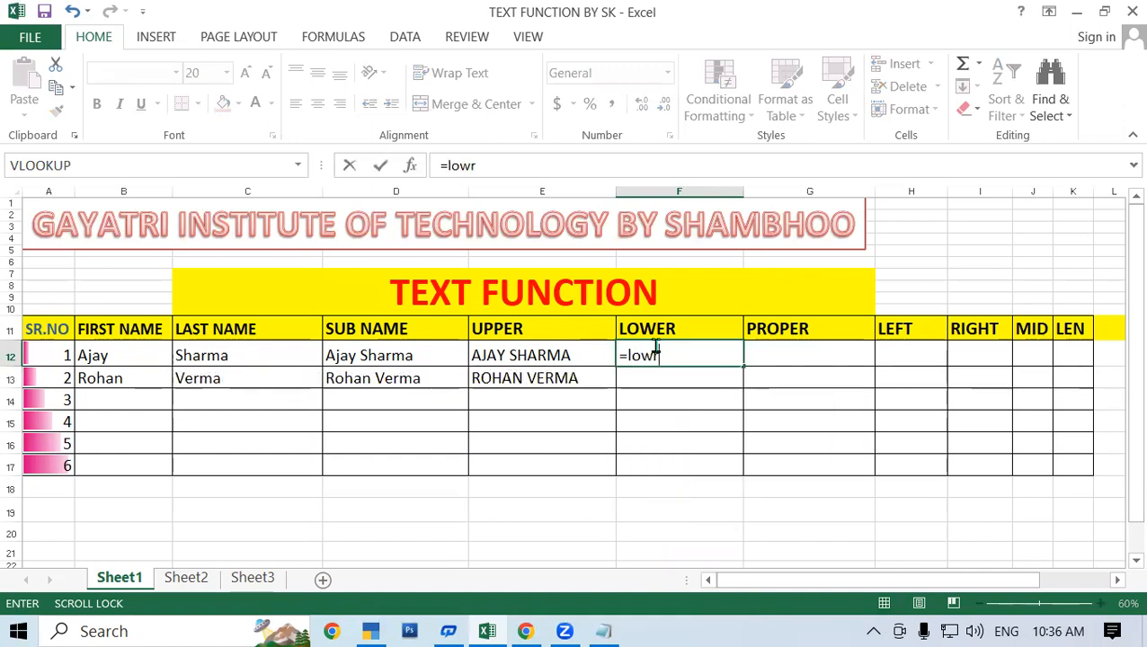
{"action": "key", "text": "BackSpace"}
{"action": "type", "text": "er"}
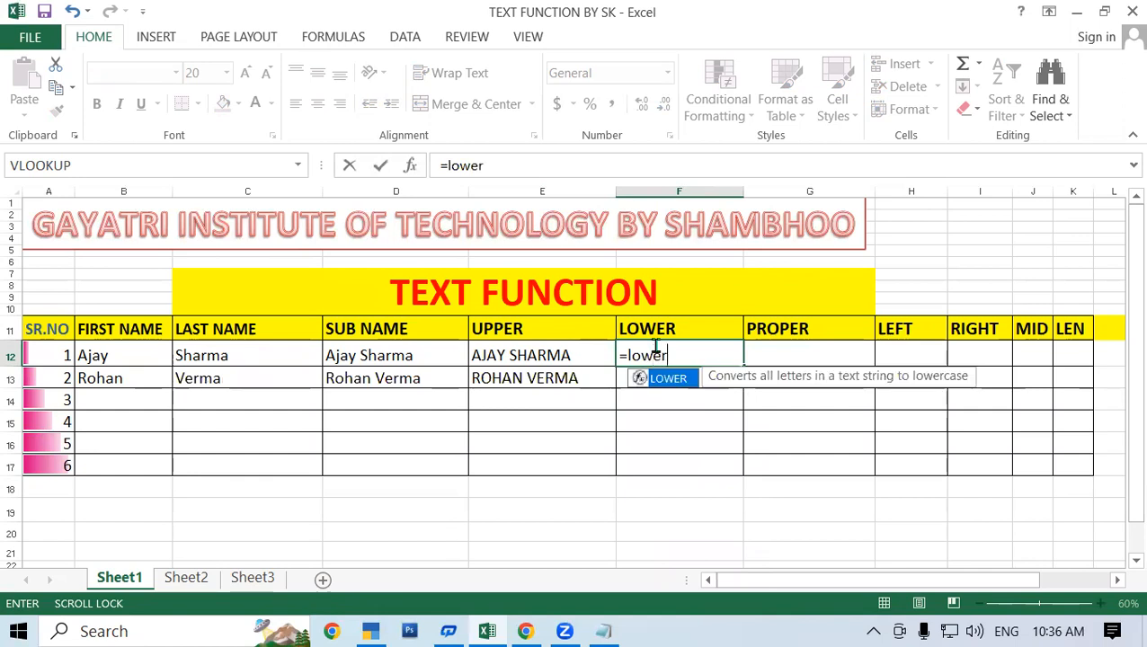
{"action": "key", "text": "Tab"}
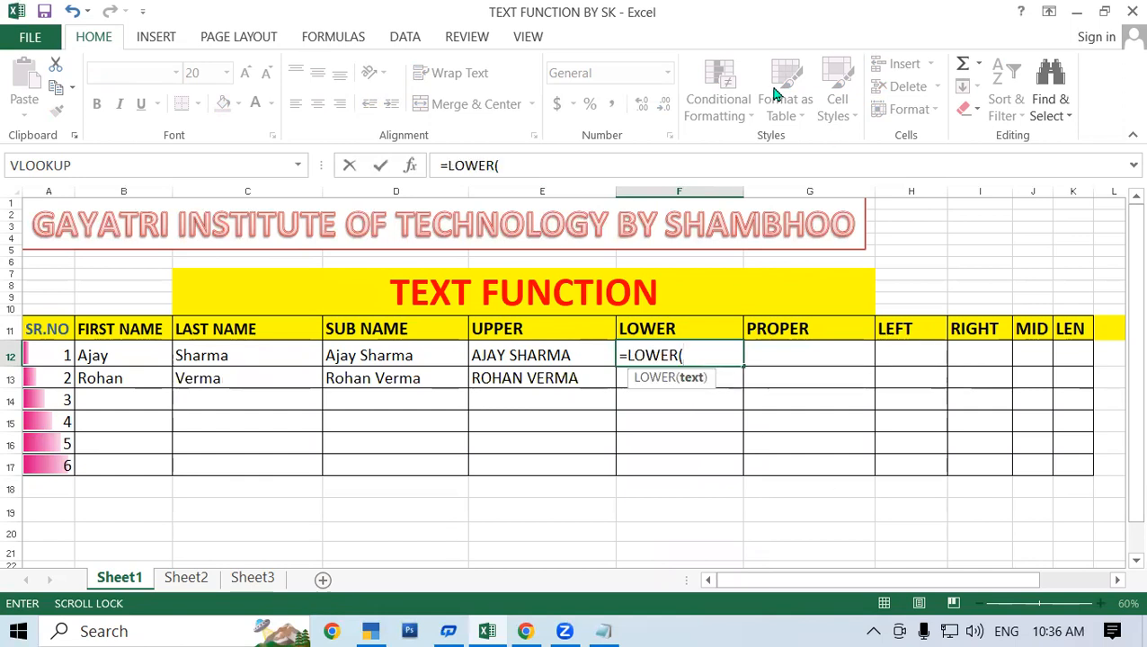
{"action": "left_click", "coordinate": [525, 357]}
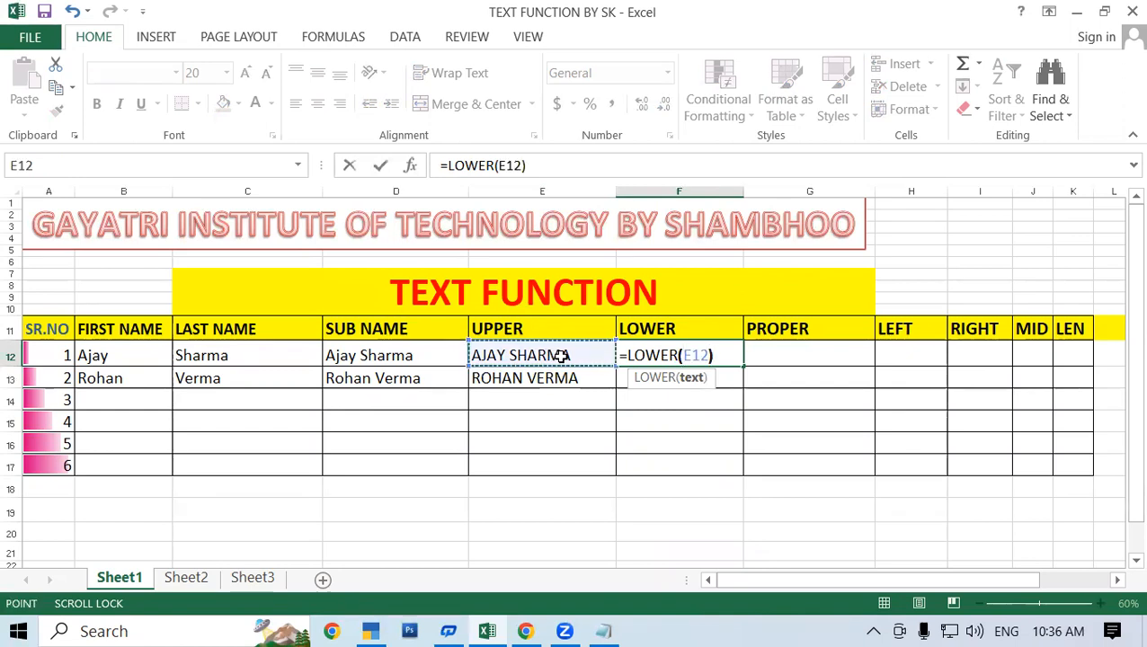
{"action": "type", "text": ")"}
{"action": "key", "text": "Return"}
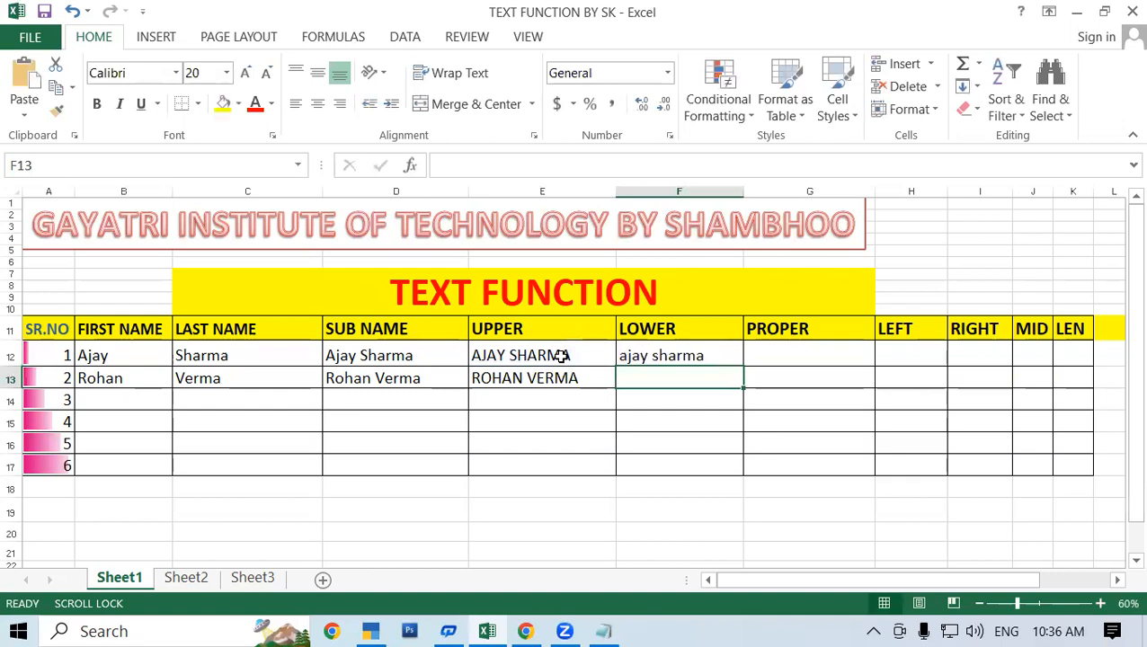
{"action": "left_click", "coordinate": [694, 359]}
{"action": "left_click_drag", "start_coordinate": [744, 366], "coordinate": [745, 382]}
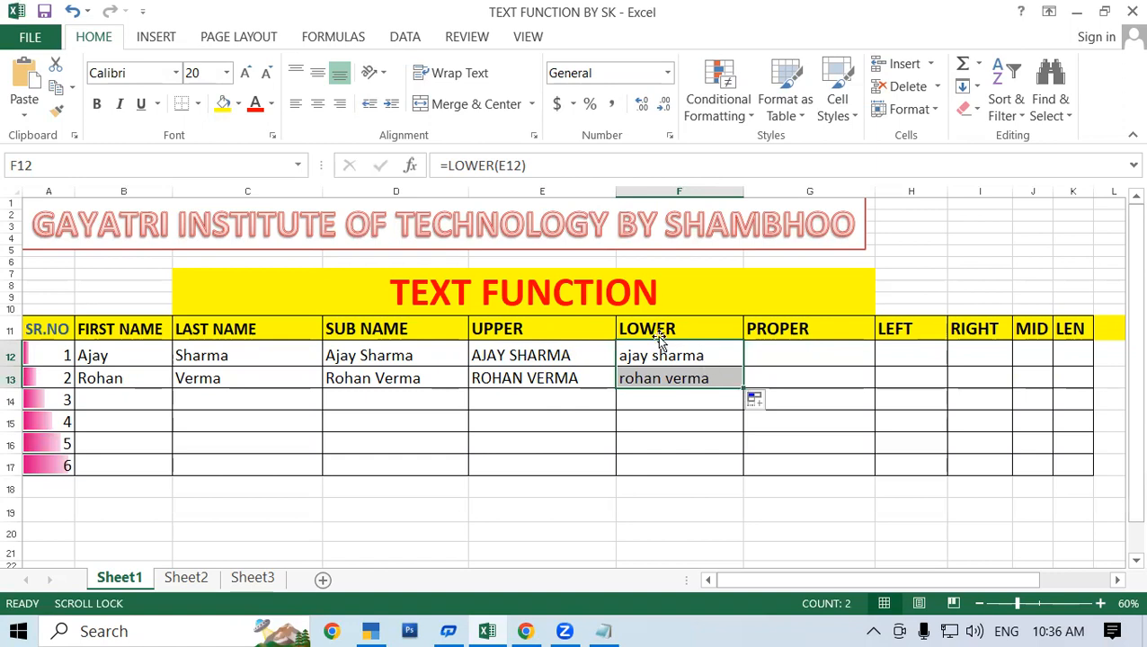
Capitalize each word of the lowercase name in G12 with =PROPER(F12) and fill the formula down to G13.
{"action": "left_click", "coordinate": [805, 349]}
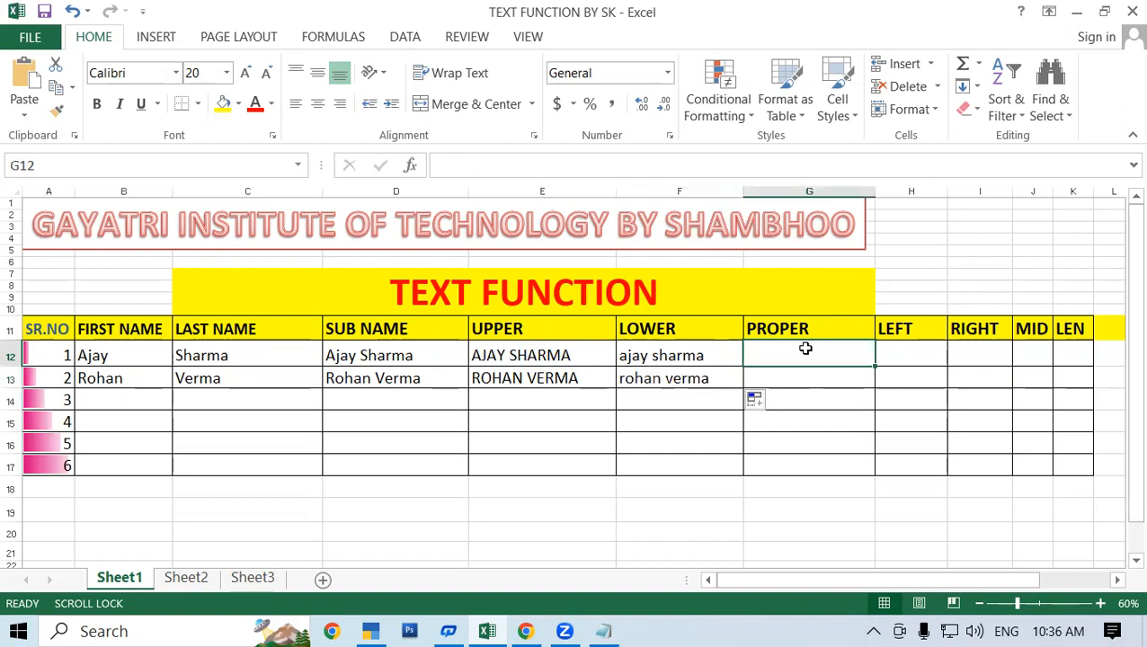
{"action": "type", "text": "="}
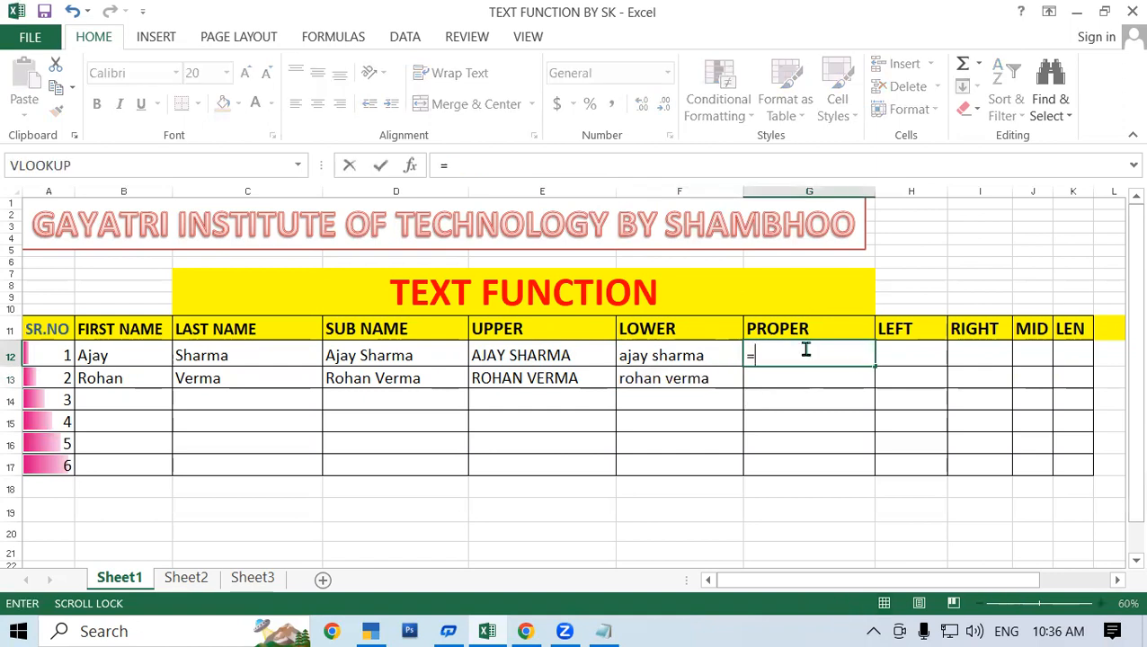
{"action": "type", "text": "pro"}
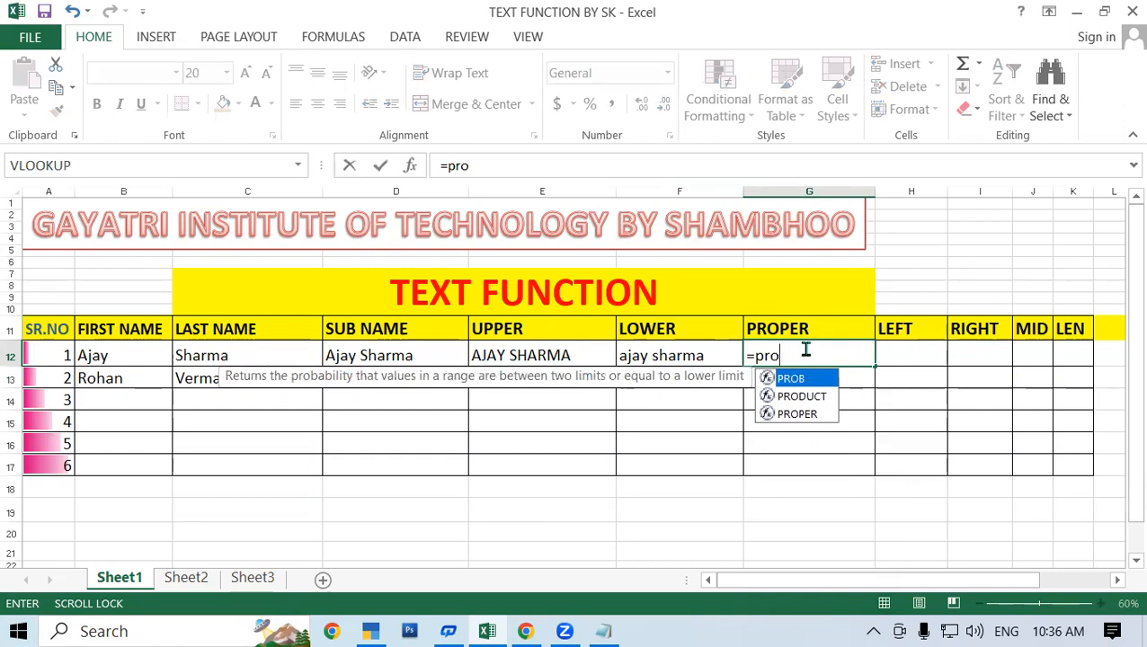
{"action": "double_click", "coordinate": [800, 413]}
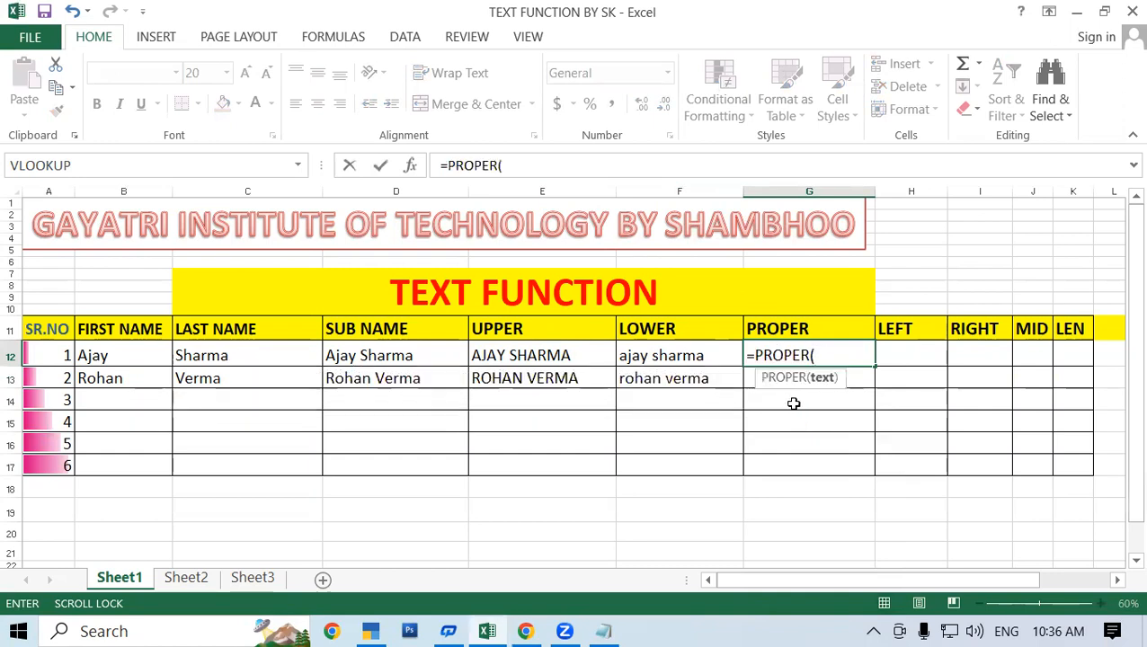
{"action": "left_click", "coordinate": [656, 356]}
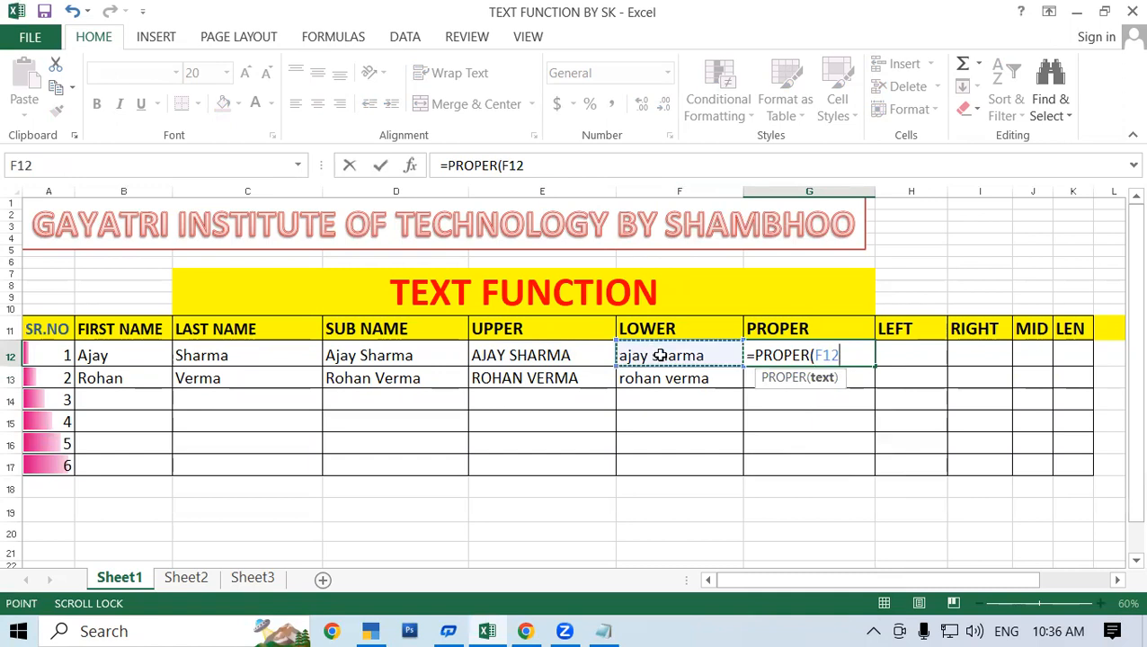
{"action": "type", "text": ")"}
{"action": "key", "text": "Return"}
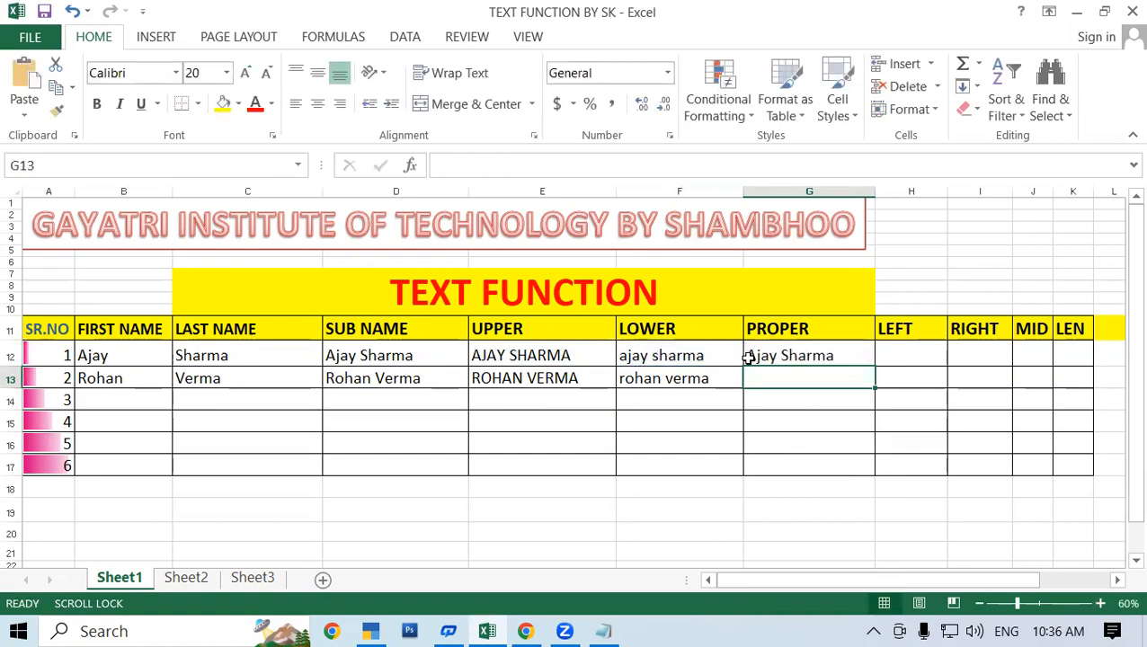
{"action": "left_click", "coordinate": [787, 355]}
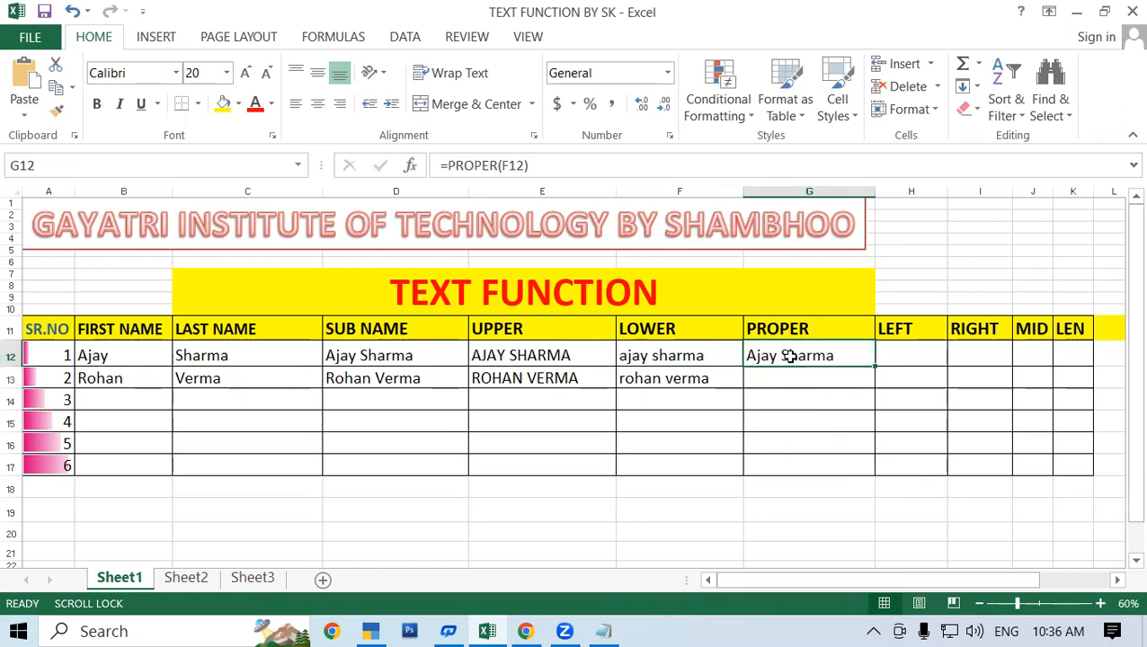
{"action": "mouse_move", "coordinate": [874, 369]}
{"action": "left_mouse_down"}
{"action": "mouse_move", "coordinate": [876, 402]}
{"action": "mouse_move", "coordinate": [876, 385]}
{"action": "left_mouse_up"}
{"action": "left_click", "coordinate": [798, 404]}
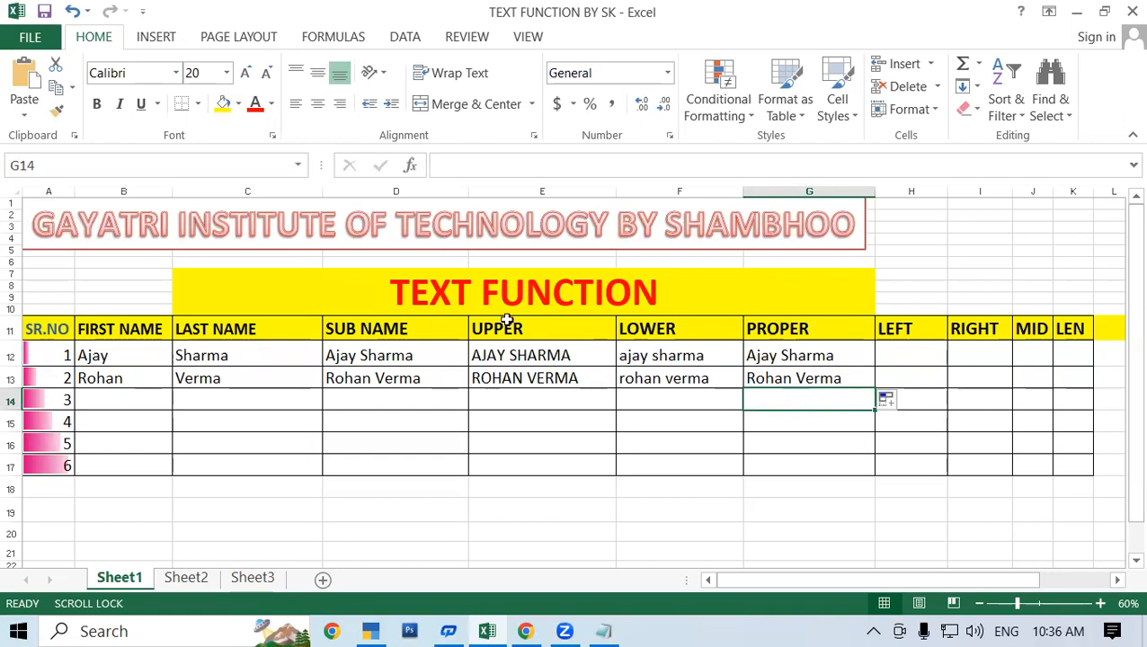
Examine the UPPER formula in E12 and its referenced cell without changing it.
{"action": "double_click", "coordinate": [535, 356]}
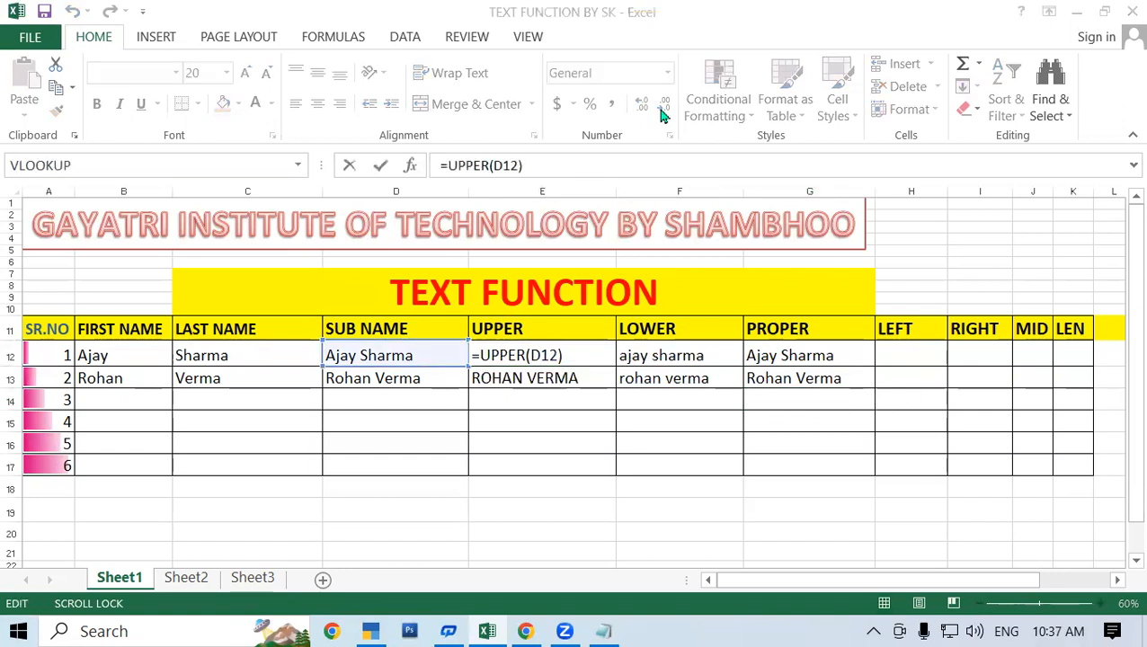
{"action": "key", "text": "Return"}
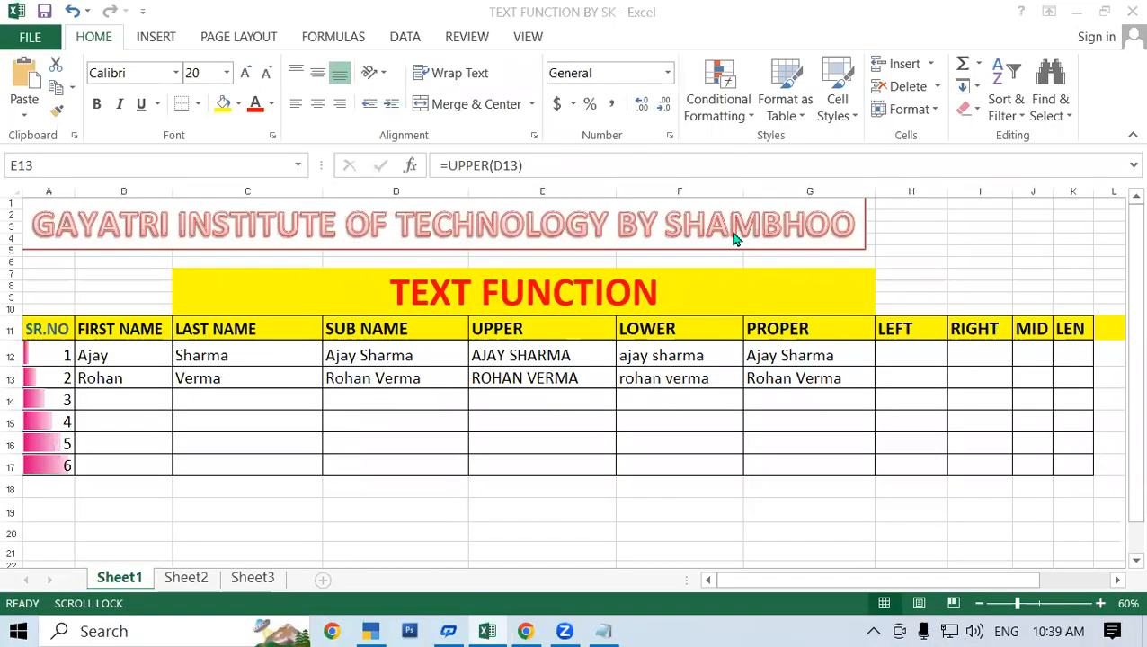
{"action": "left_click", "coordinate": [658, 379]}
{"action": "left_click", "coordinate": [647, 358]}
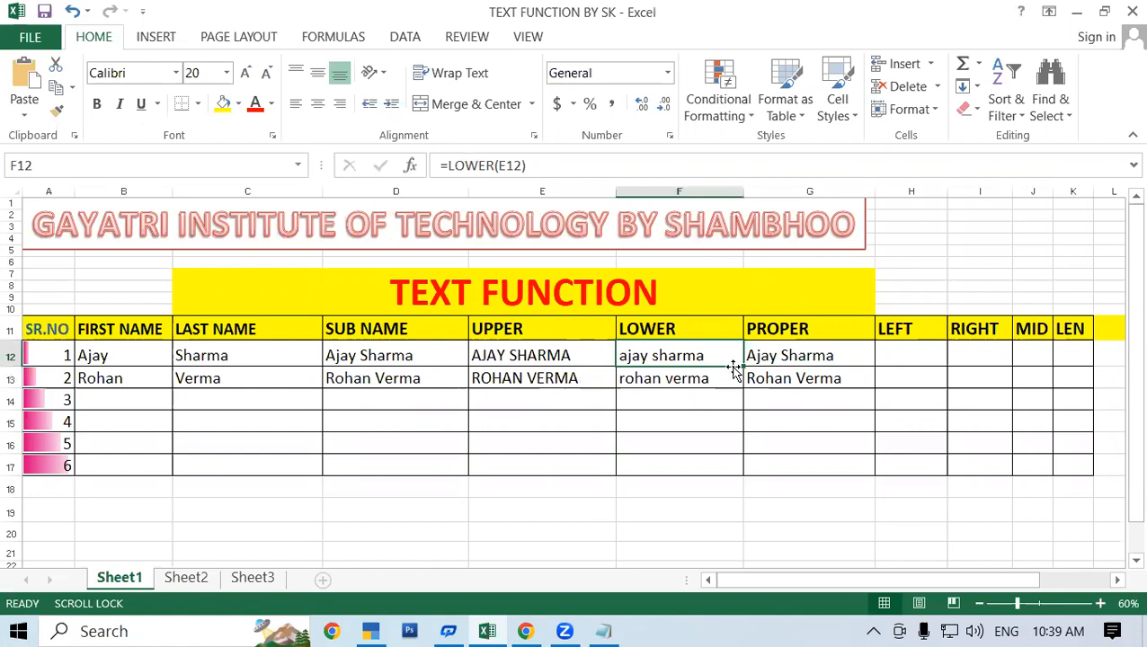
{"action": "left_click", "coordinate": [907, 331]}
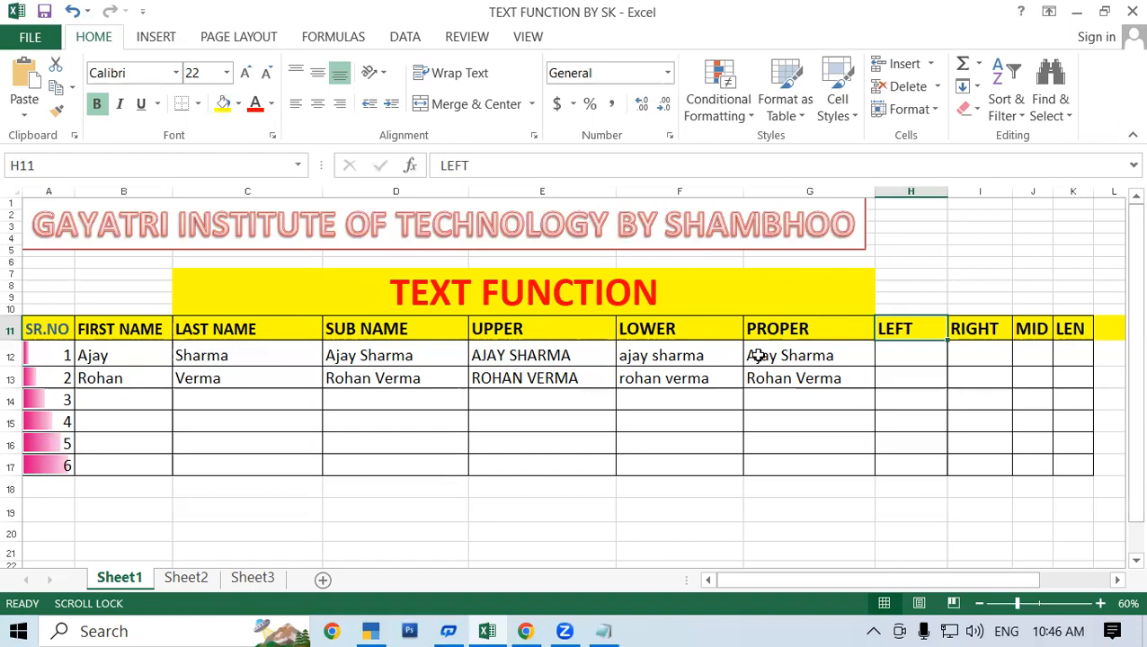
{"action": "left_click", "coordinate": [703, 416]}
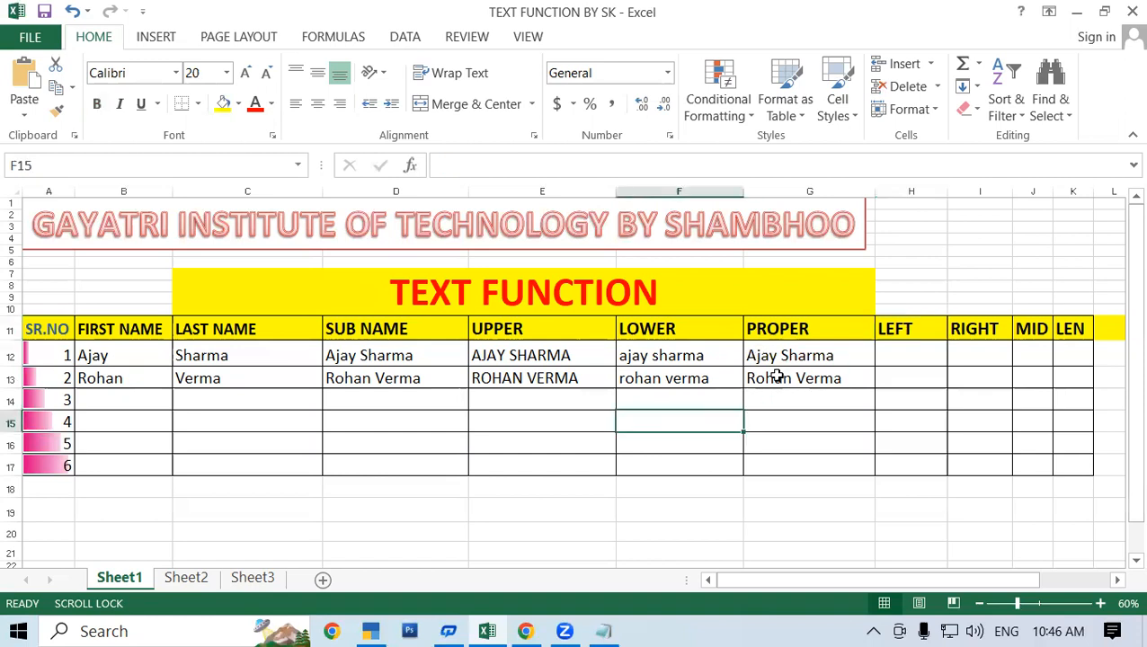
{"action": "left_click", "coordinate": [777, 376]}
{"action": "left_click", "coordinate": [797, 349]}
{"action": "left_click", "coordinate": [919, 352]}
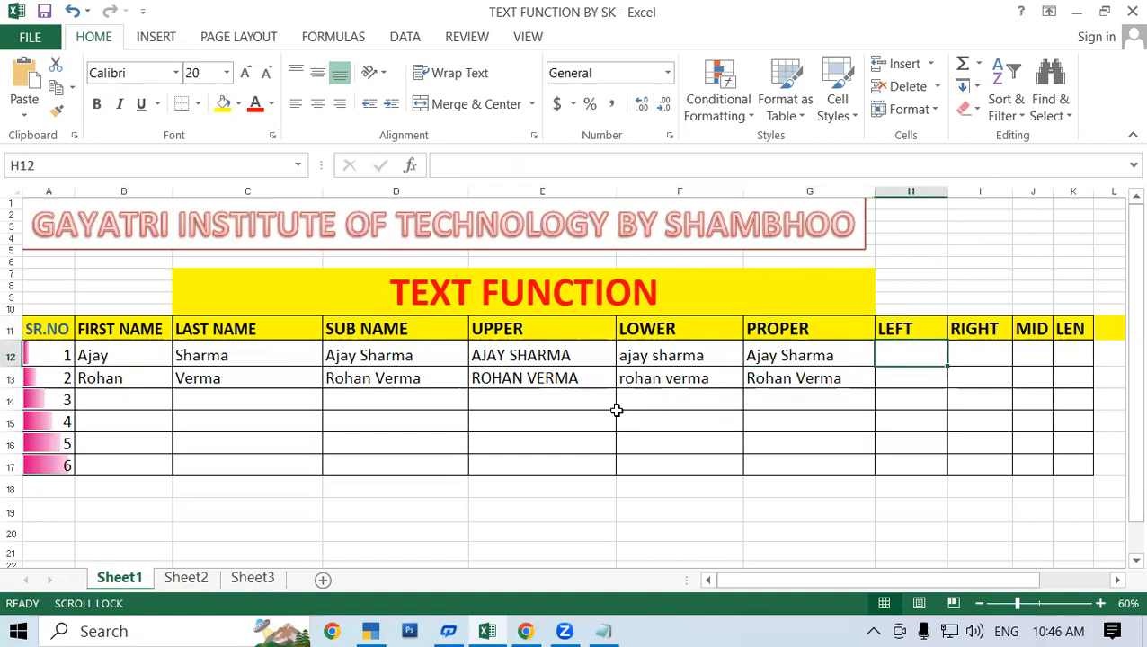
Delete the small empty rectangle shape lying over the blank LOWER column cells around F16 and F17.
{"action": "left_click", "coordinate": [667, 436]}
{"action": "left_click", "coordinate": [652, 418]}
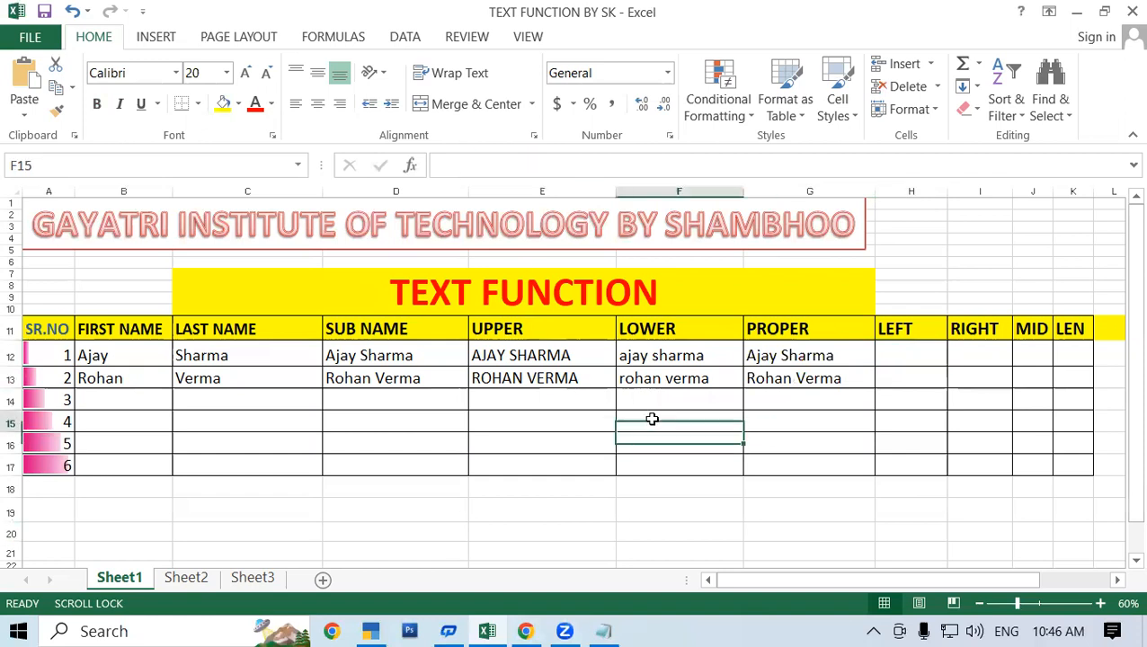
{"action": "left_click", "coordinate": [640, 449]}
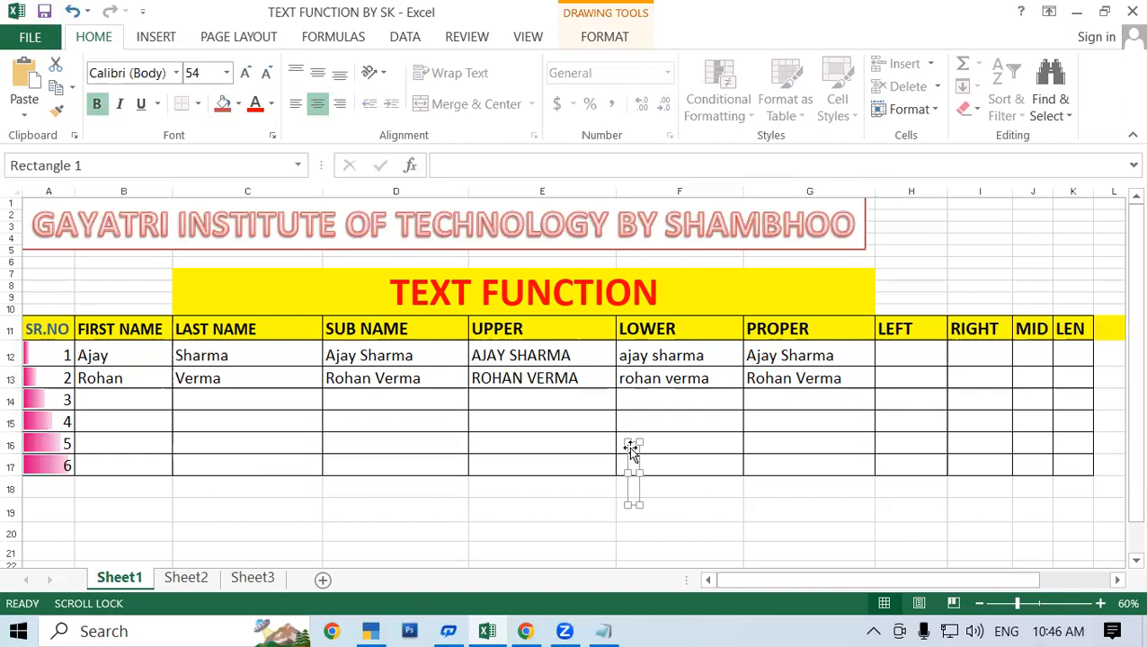
{"action": "key", "text": "Delete"}
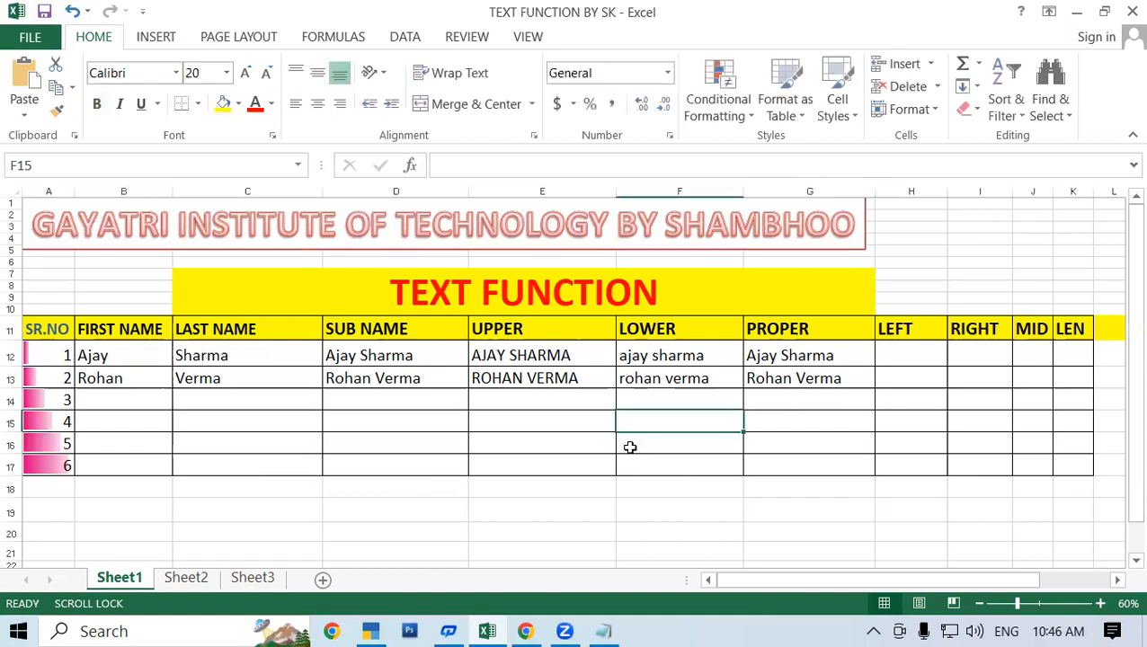
Start a formula with the LEFT function in H12, the first cell under the LEFT heading.
{"action": "left_click", "coordinate": [786, 396]}
{"action": "left_click", "coordinate": [914, 352]}
{"action": "left_click", "coordinate": [920, 401]}
{"action": "left_click", "coordinate": [913, 358]}
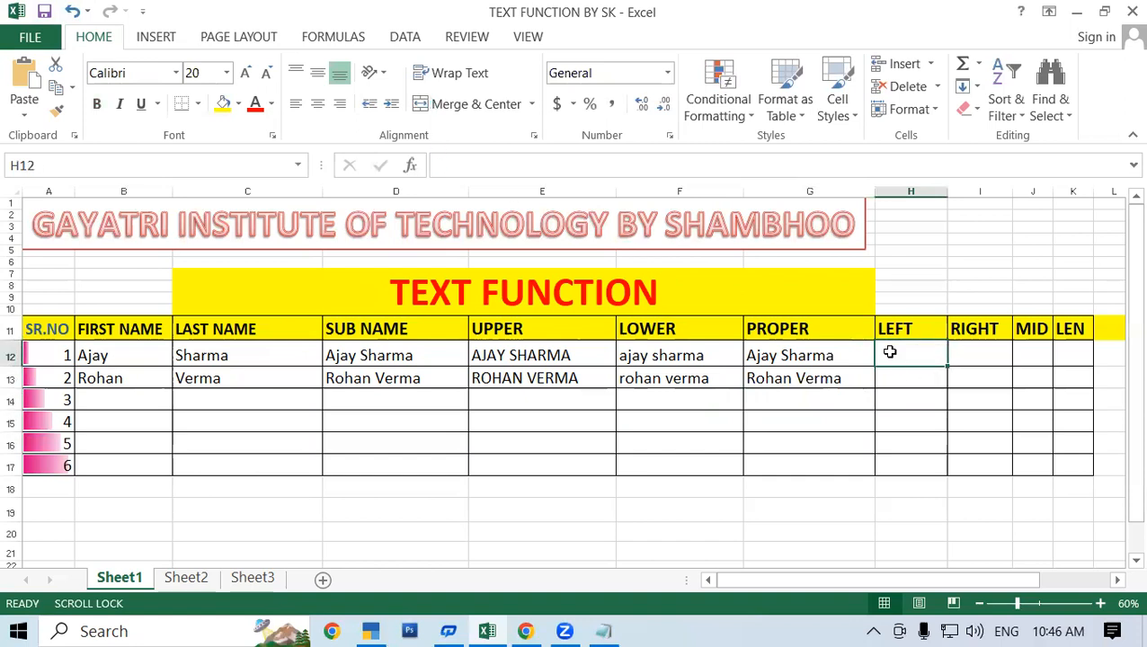
{"action": "type", "text": "=left("}
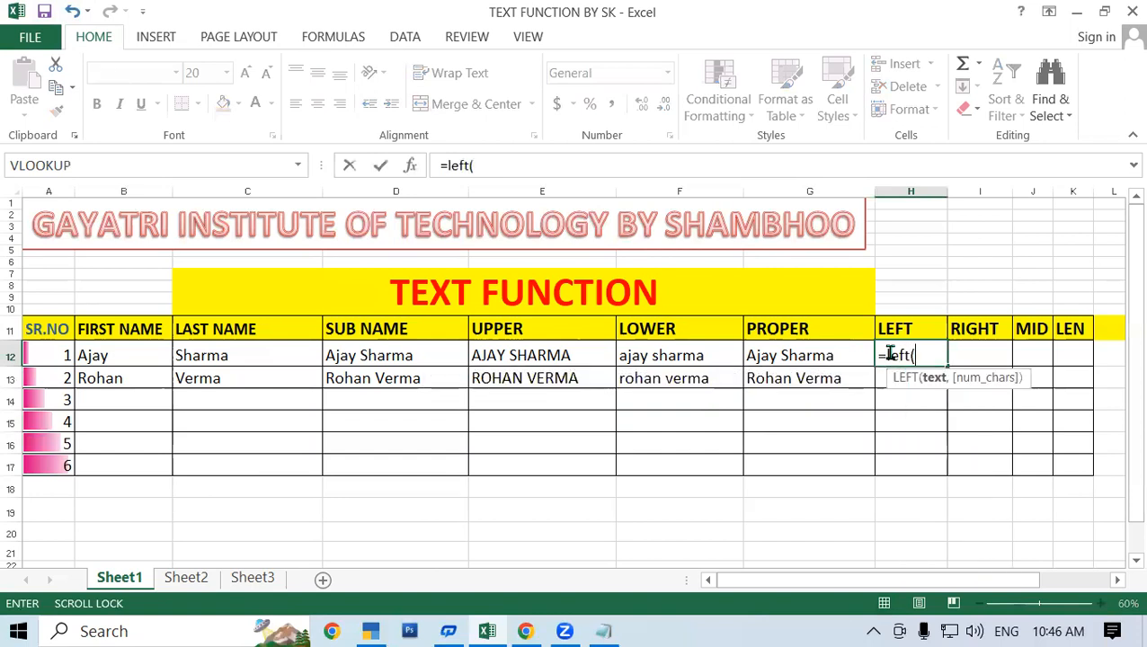